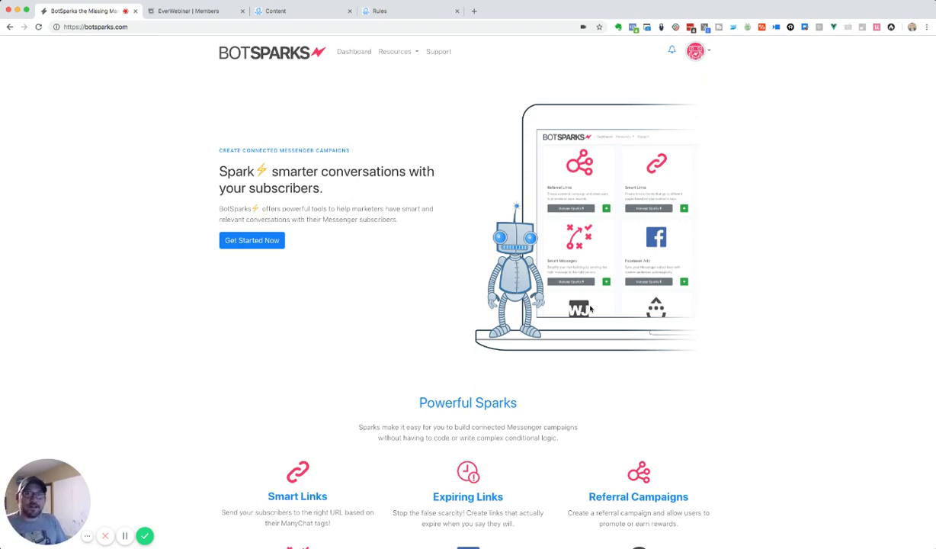
- Go to the BotSparks Sparks dashboard and manage the EverWebinar sparks
click(355, 51)
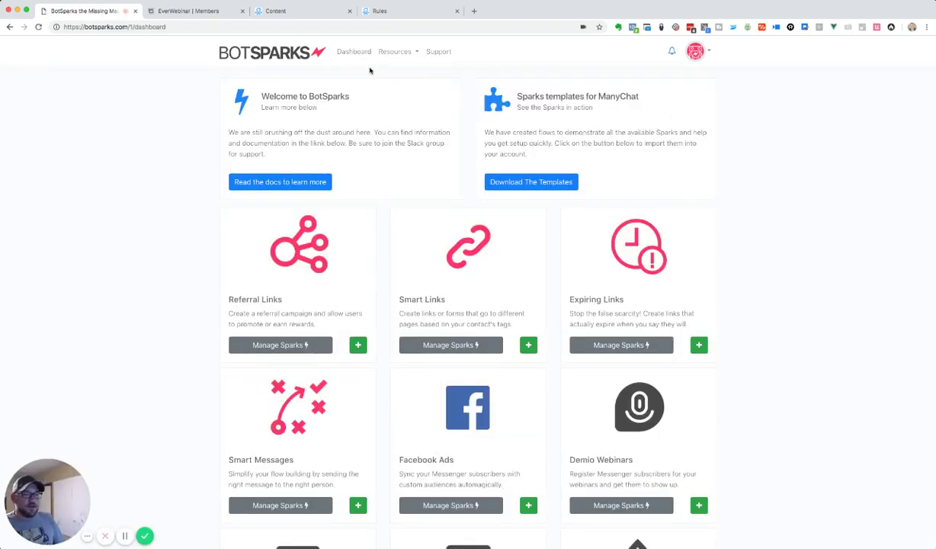
scroll(441, 210, down, 3)
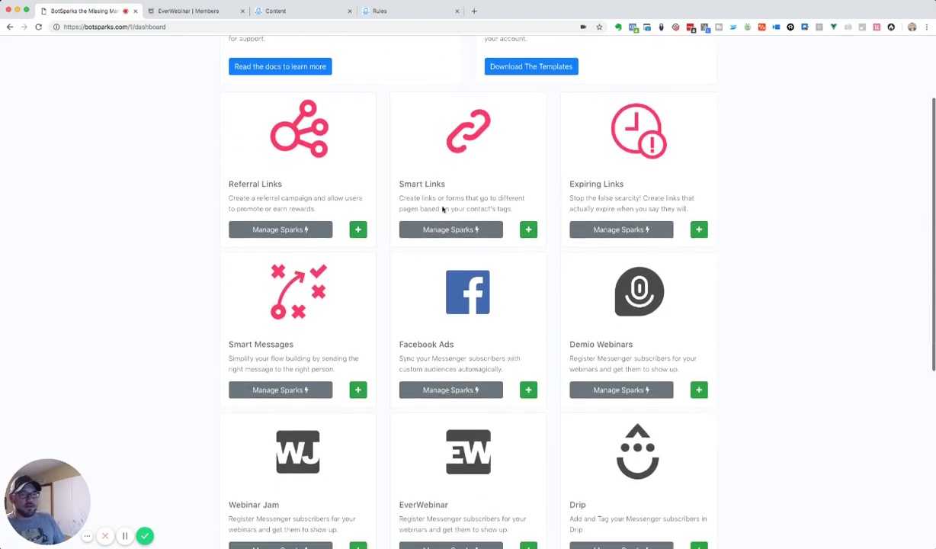
scroll(468, 262, down, 5)
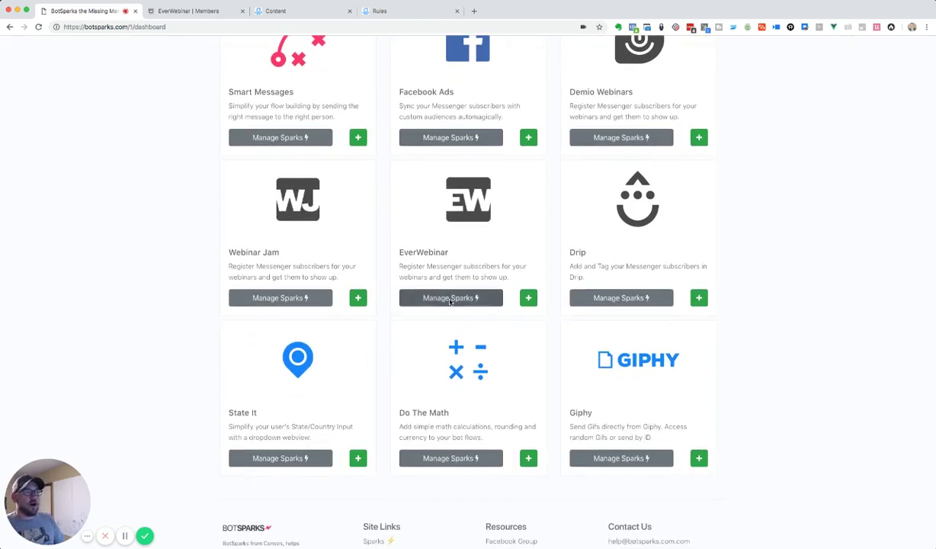
click(456, 299)
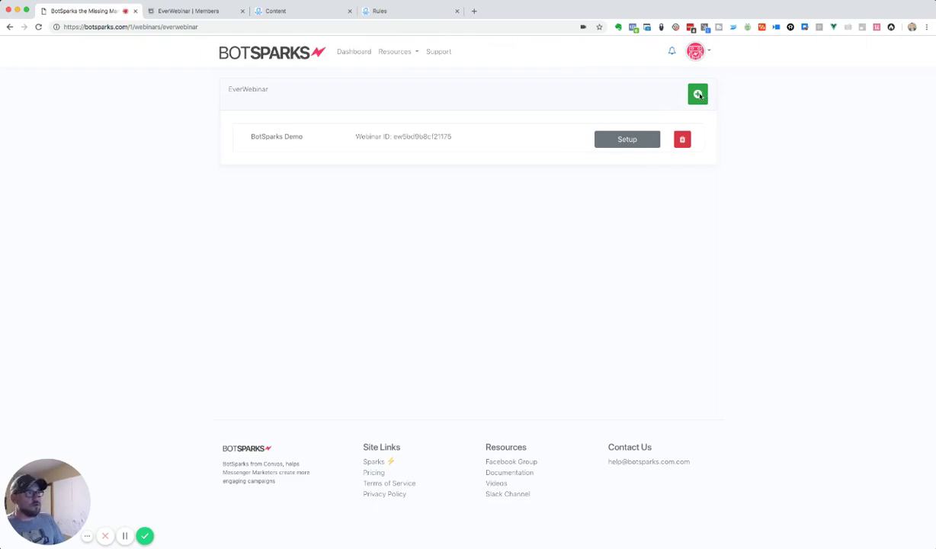
- Start a new EverWebinar registration, checking the webinar name in the EverWebinar tab
click(697, 94)
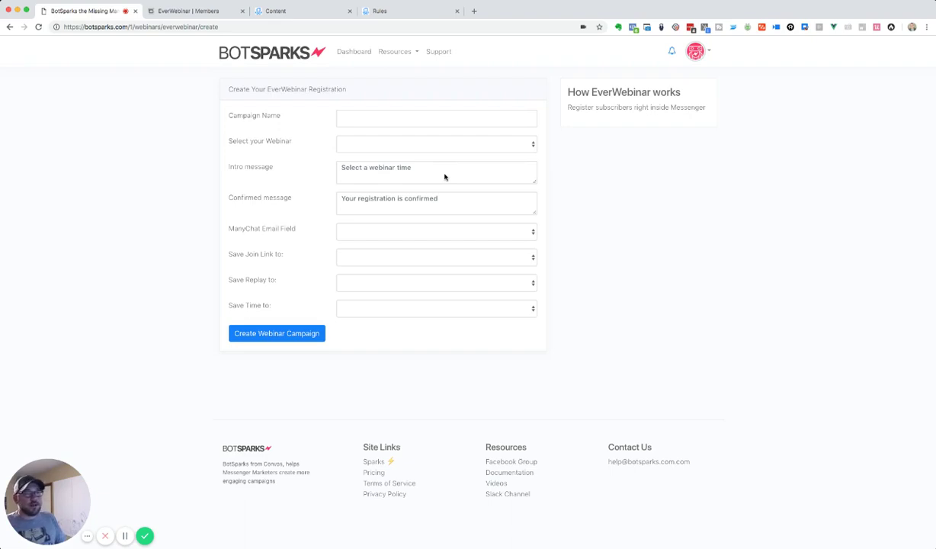
click(420, 148)
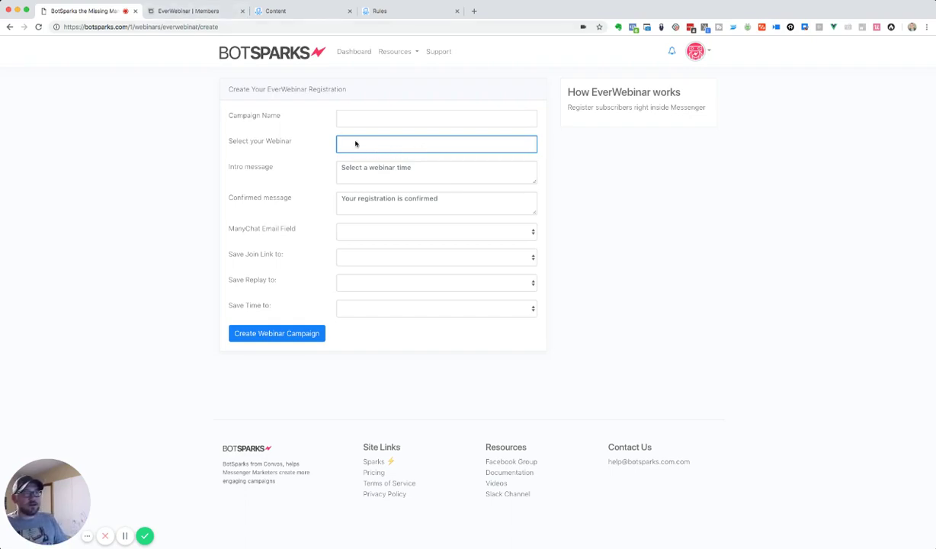
click(187, 13)
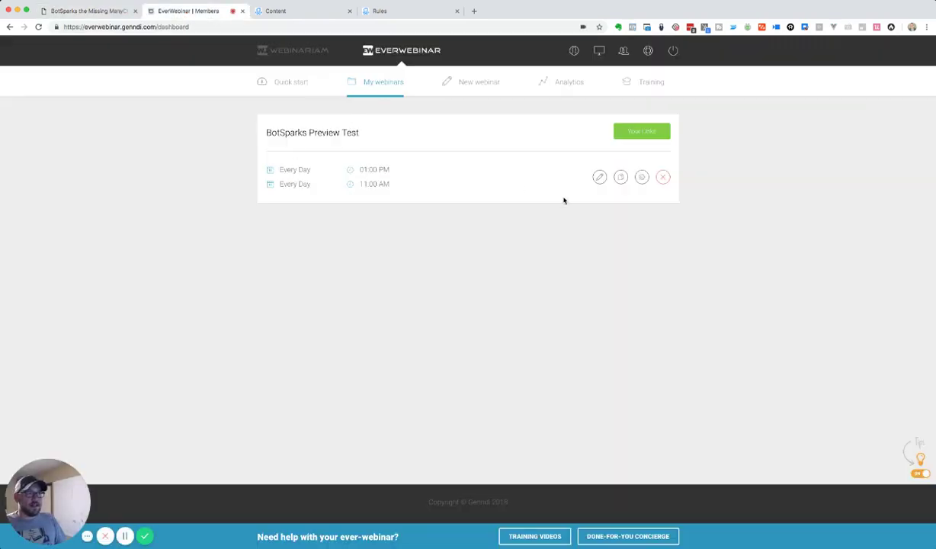
click(92, 11)
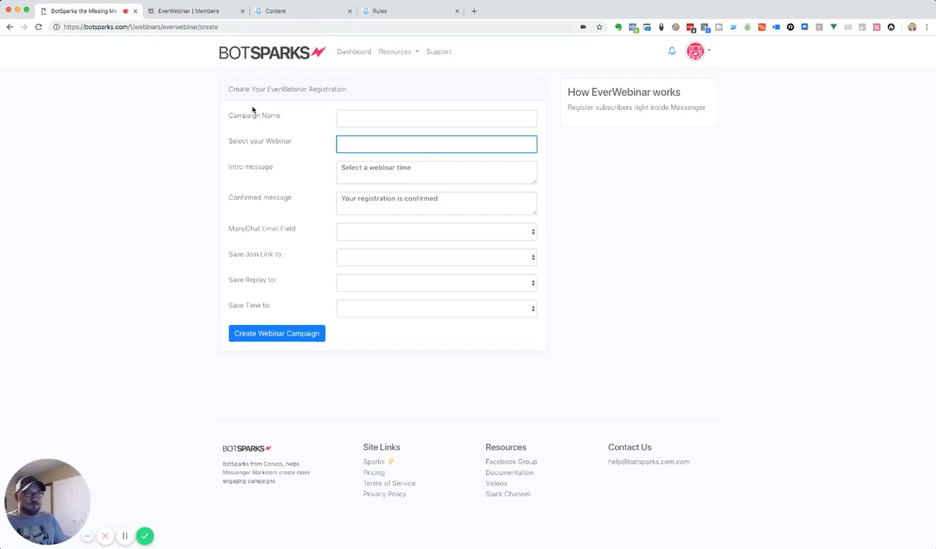
- Name the registration campaign 'Evergreen Webinar Demo'
click(415, 121)
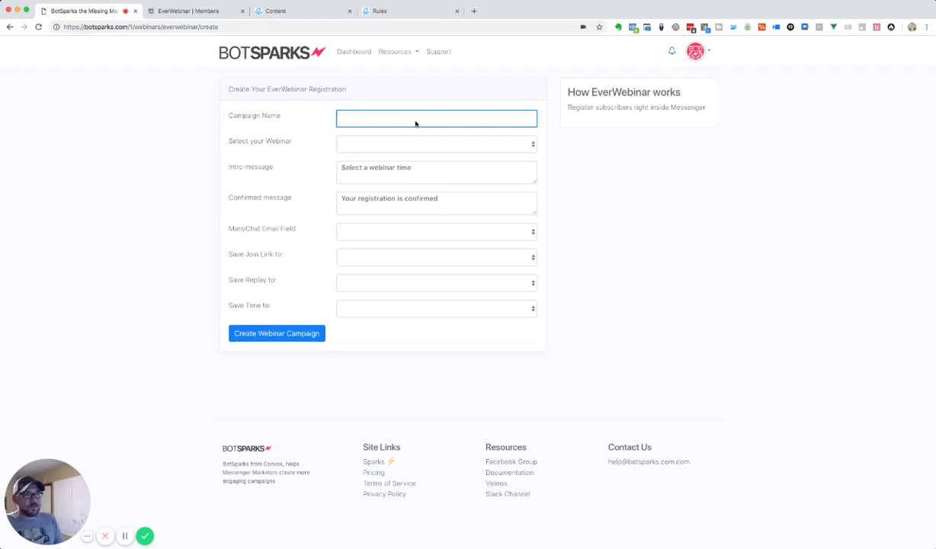
text(Live BotS)
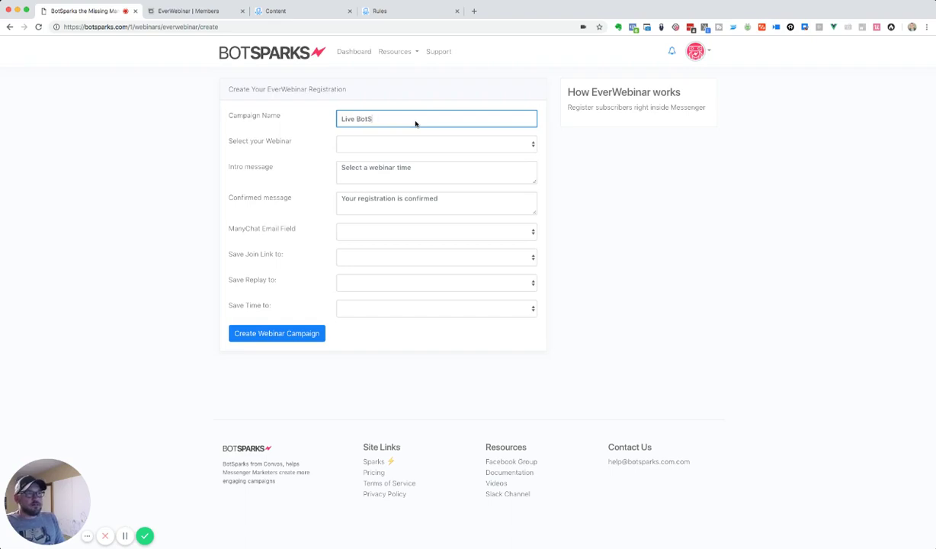
key(super+a)
text(Evergreen Wb)
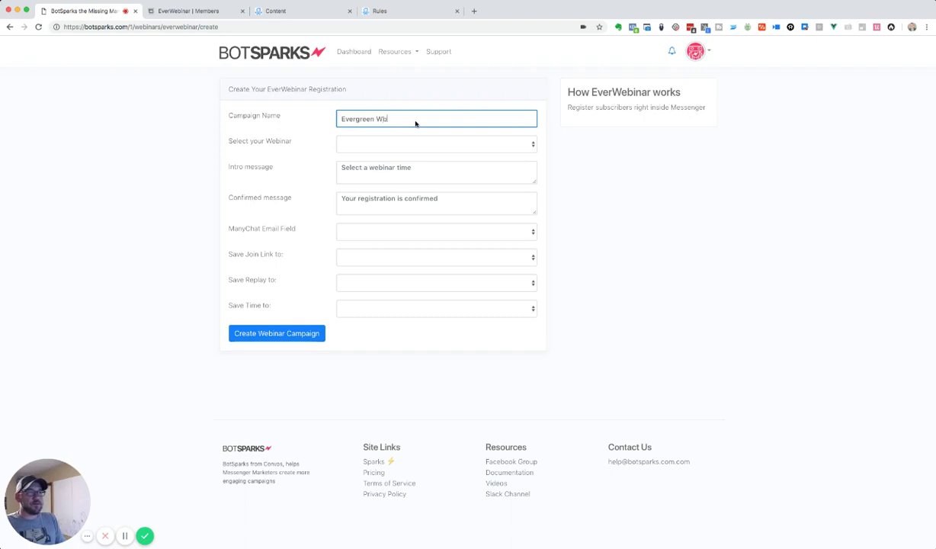
key(BackSpace)
text(ebinar)
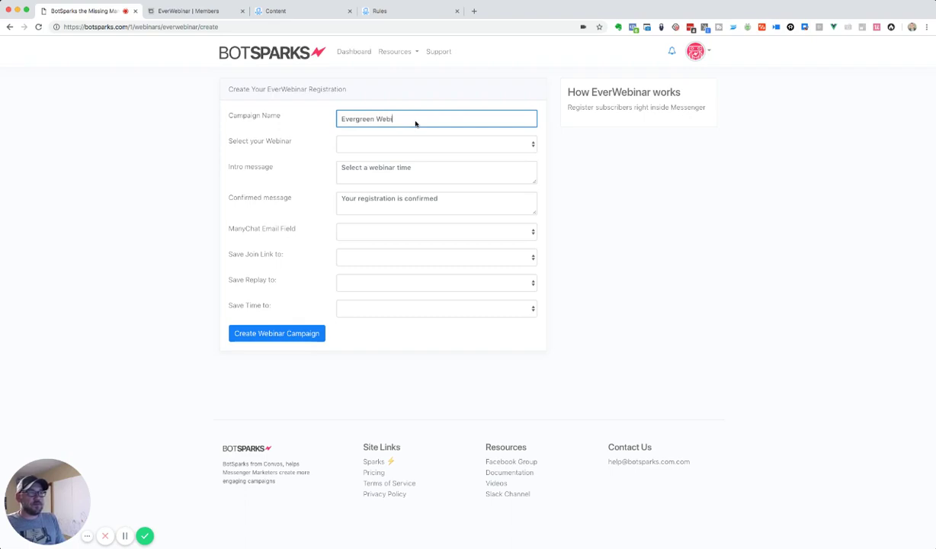
text( Demo)
- Choose BotSparks Preview Test as the registration's webinar
key(Tab)
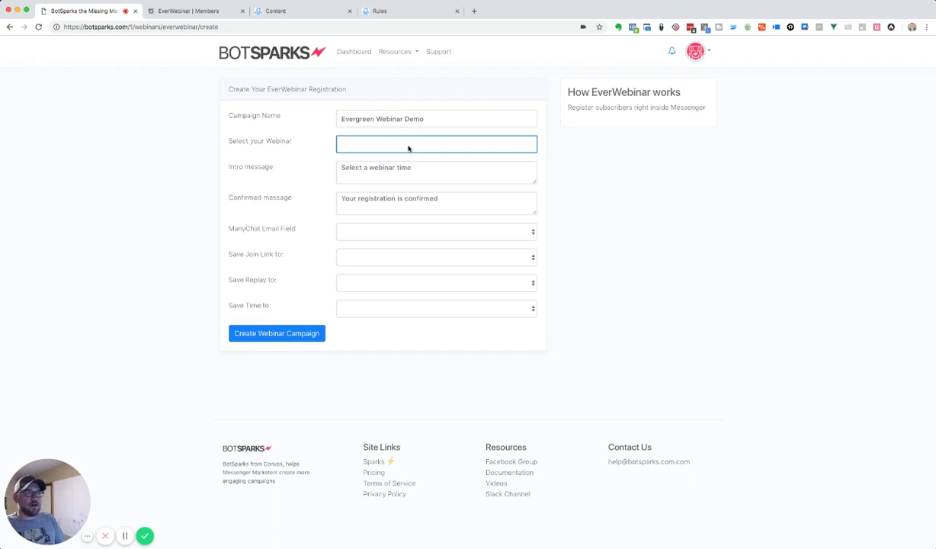
text(BotSparks Preview Test)
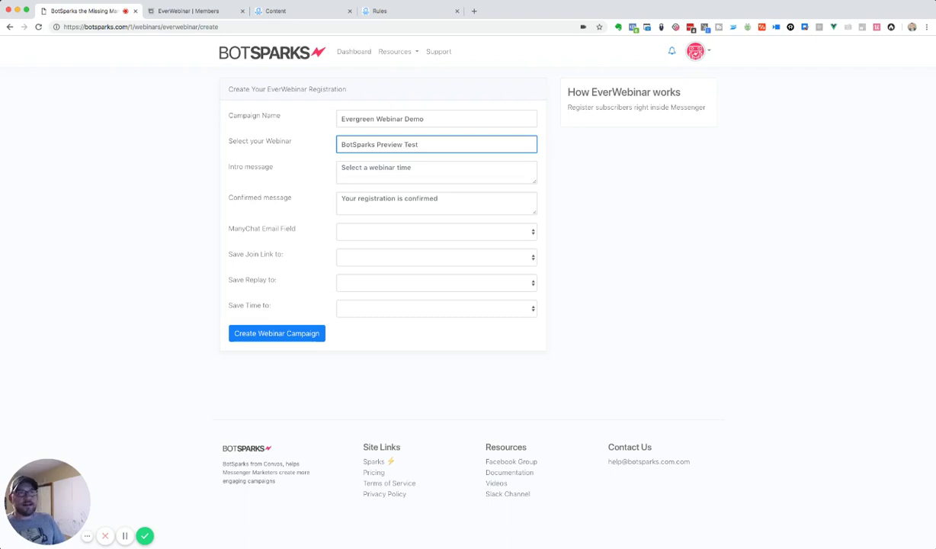
key(ctrl+Tab)
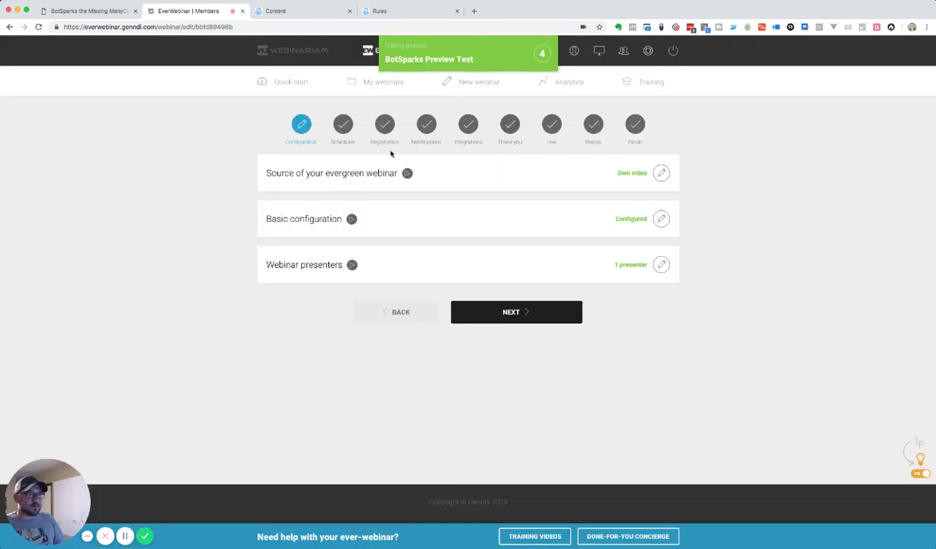
- Review BotSparks Preview Test's daily 1:00 PM and 11:00 AM schedules in EverWebinar
click(343, 127)
click(661, 173)
scroll(328, 198, down, 3)
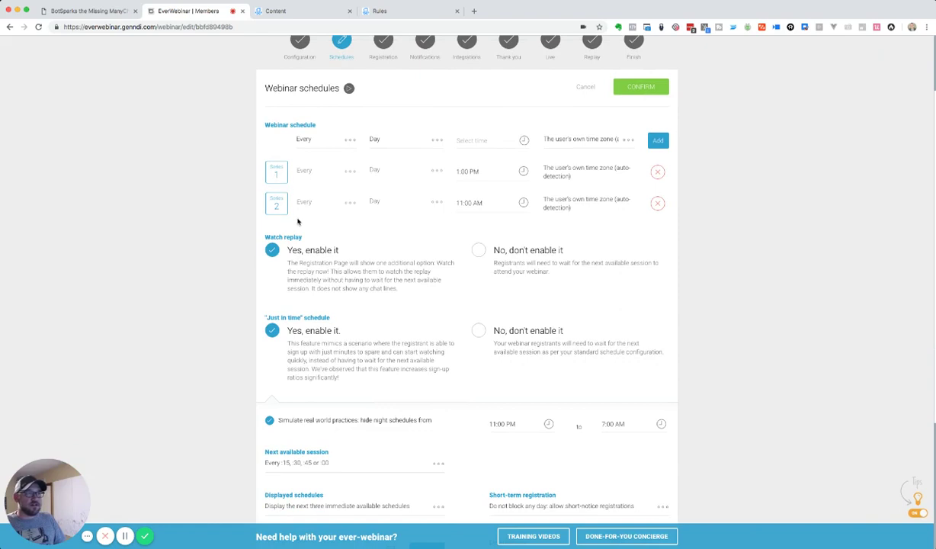
scroll(274, 213, down, 2)
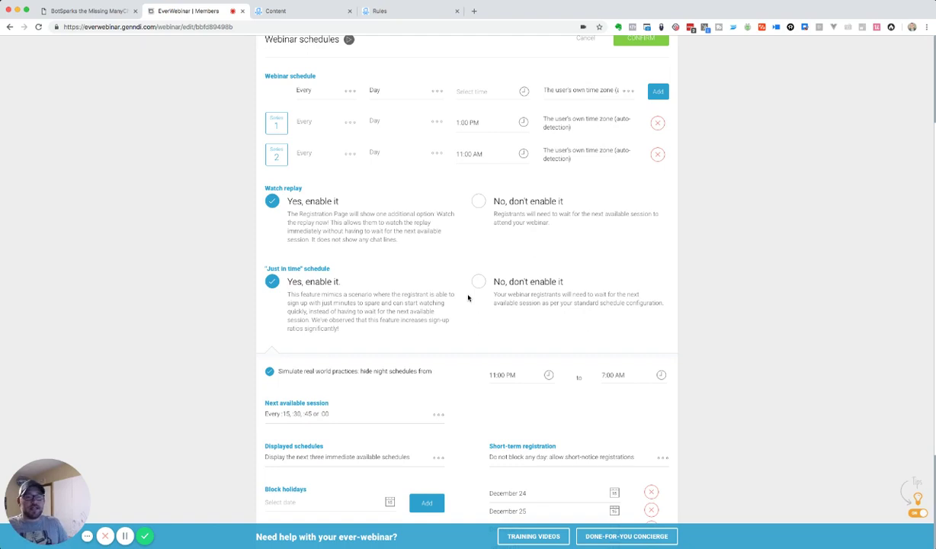
click(86, 13)
- Set the intro message to 'Pick a time that works for you…' and confirmation to 'Great, you're all set!'
click(359, 183)
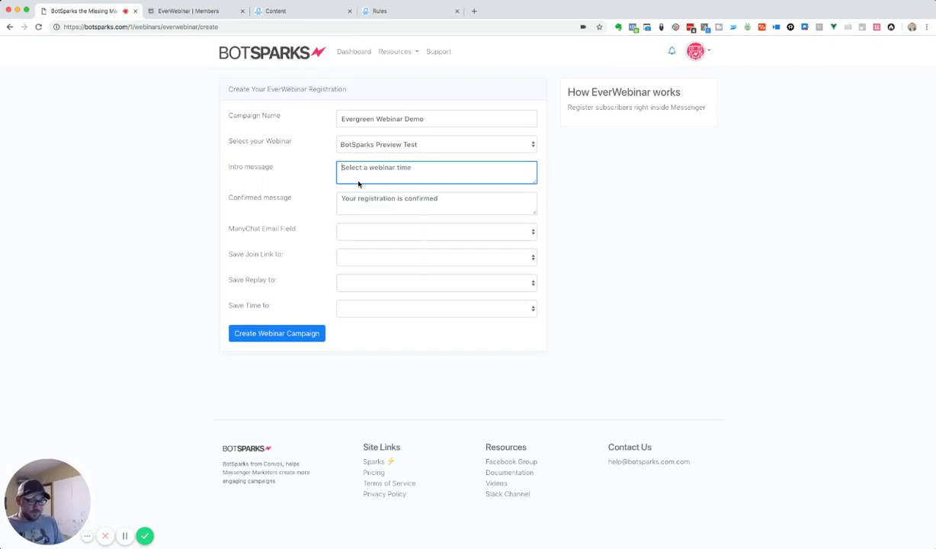
text(Pick)
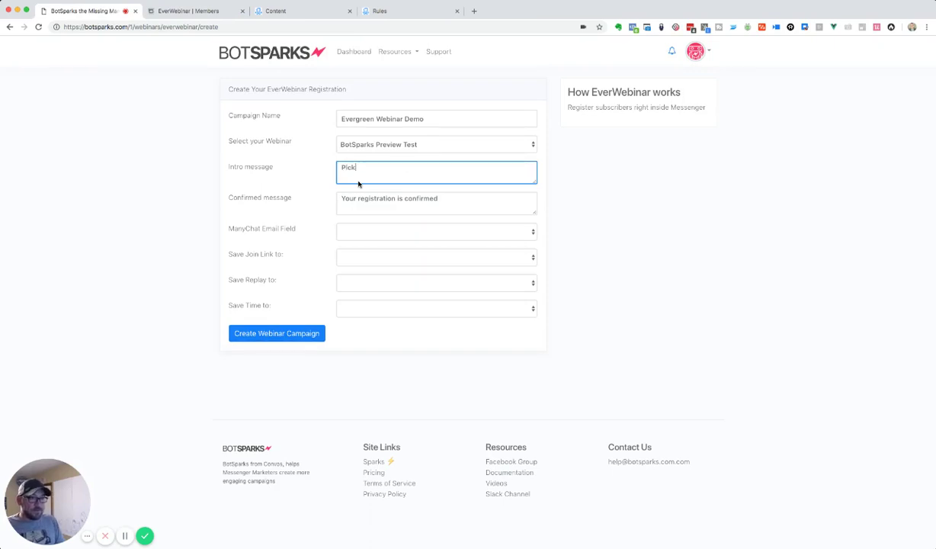
text( a time that works f)
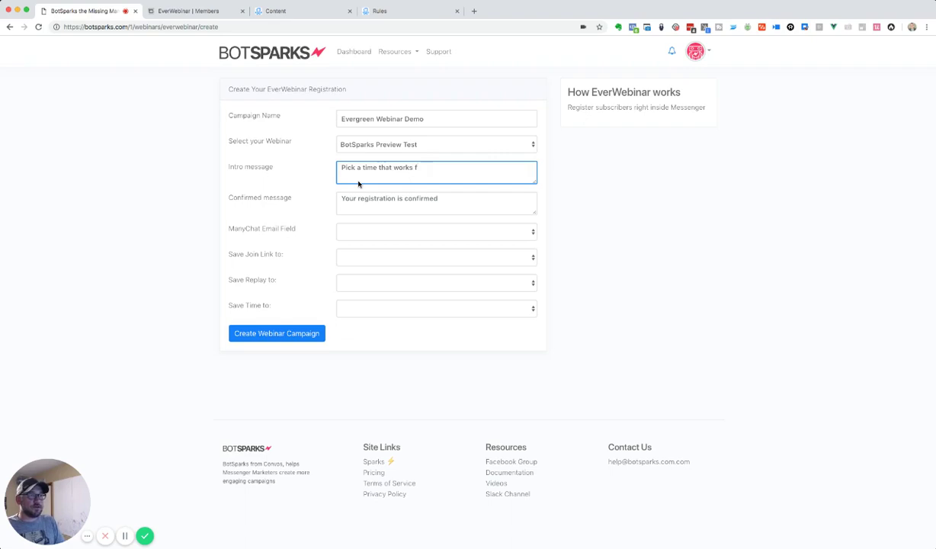
text( for you. )
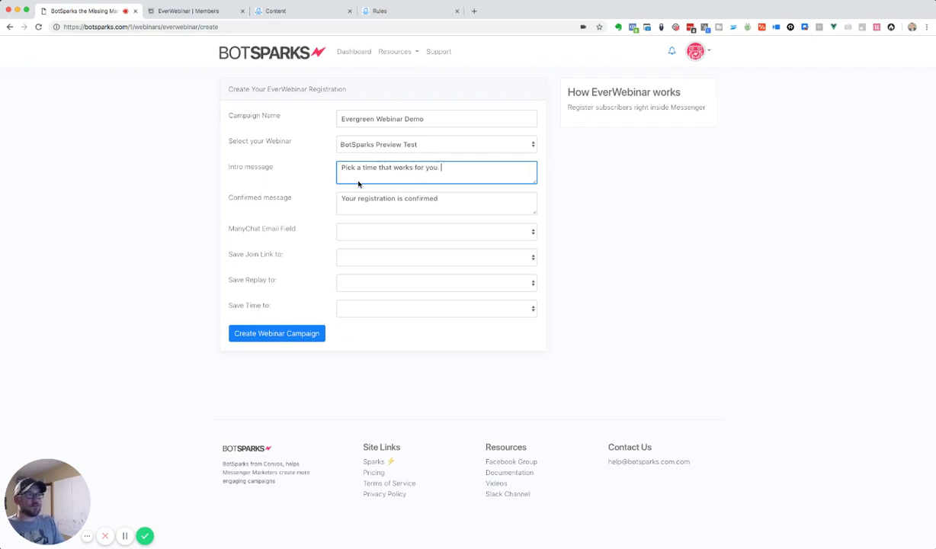
text(It look)
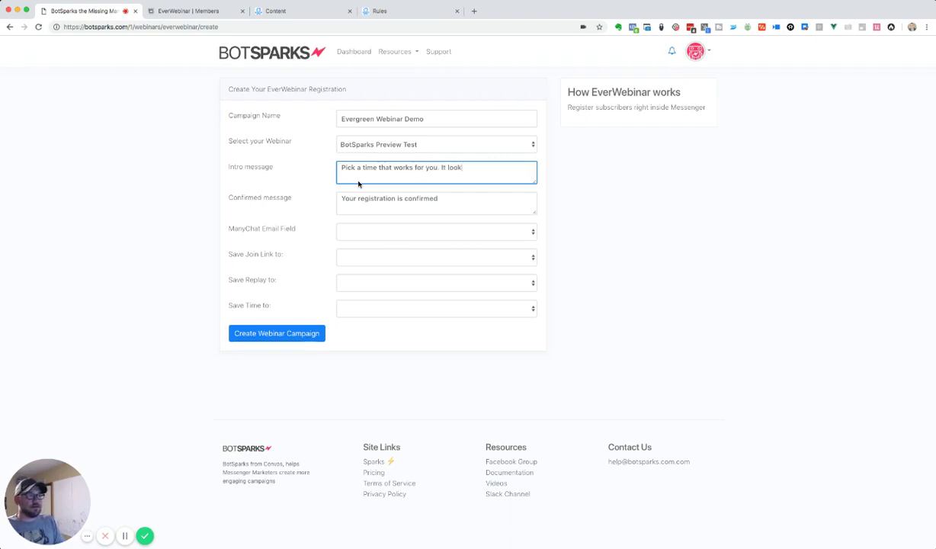
text(s like we have o)
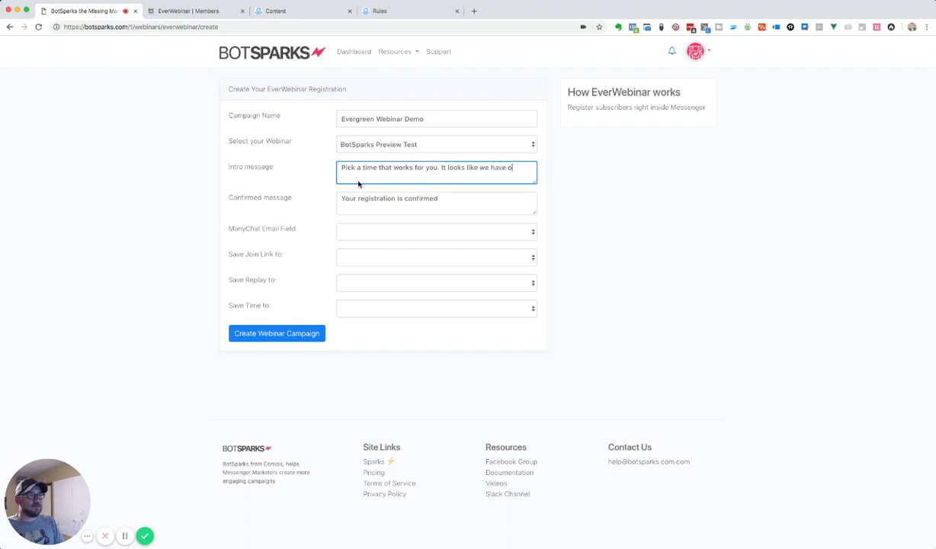
text(ne starting in just a few minutes.)
key(Tab)
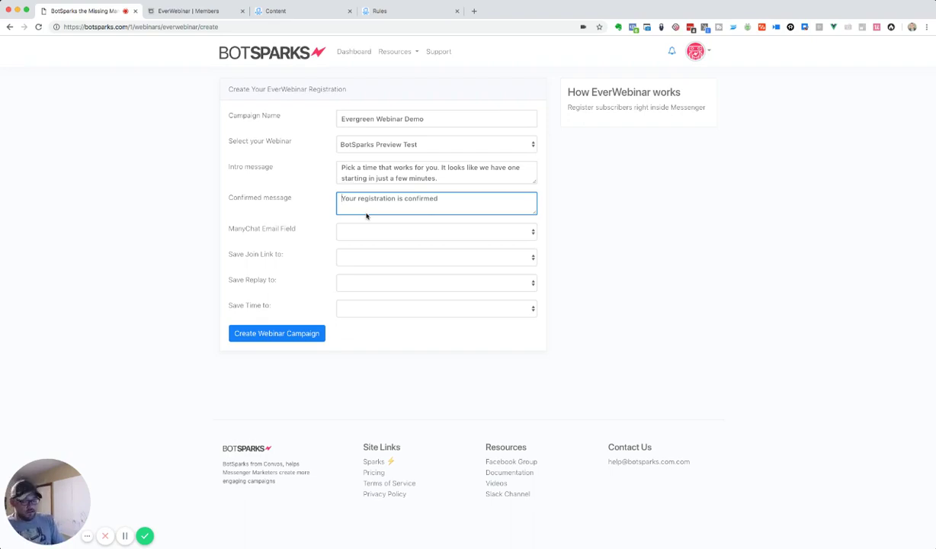
text(G)
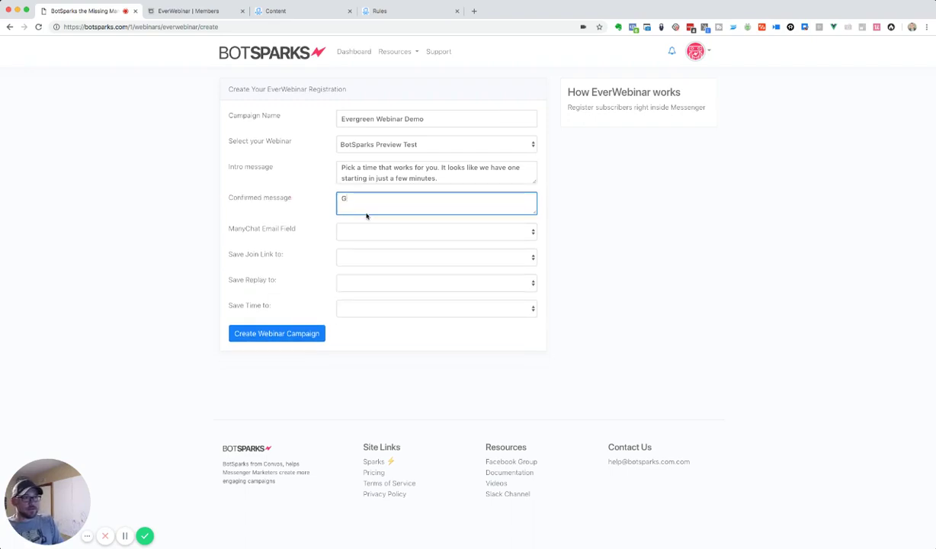
text(reat, you're all set!)
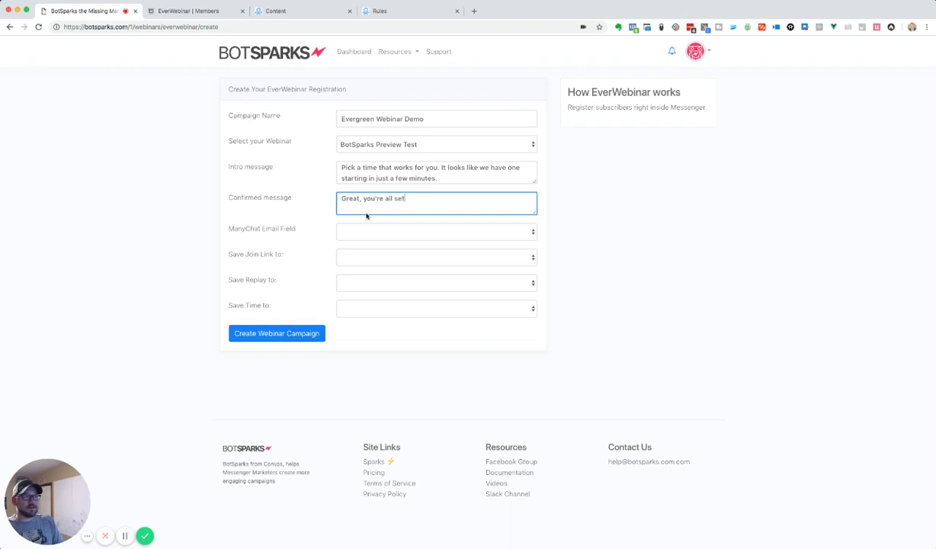
- Set the ManyChat Email Field to Email
click(232, 237)
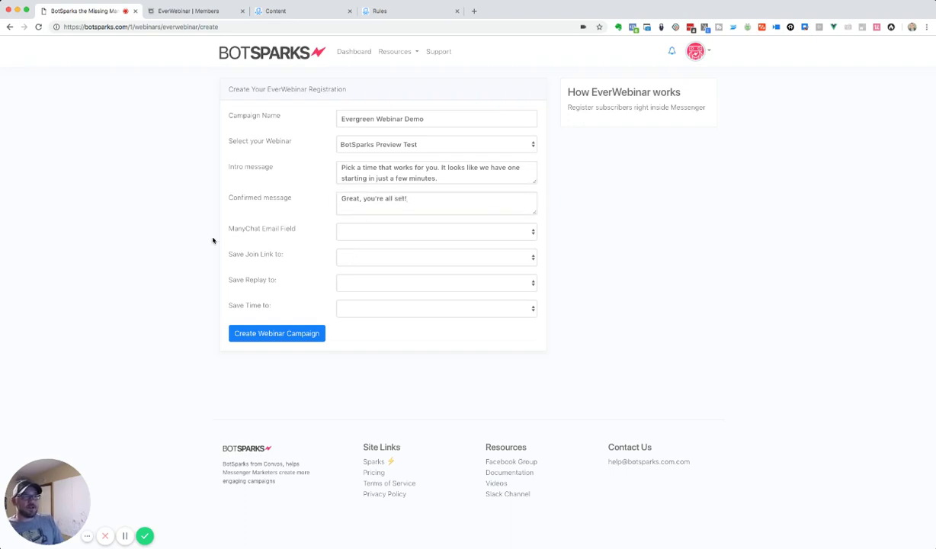
click(395, 232)
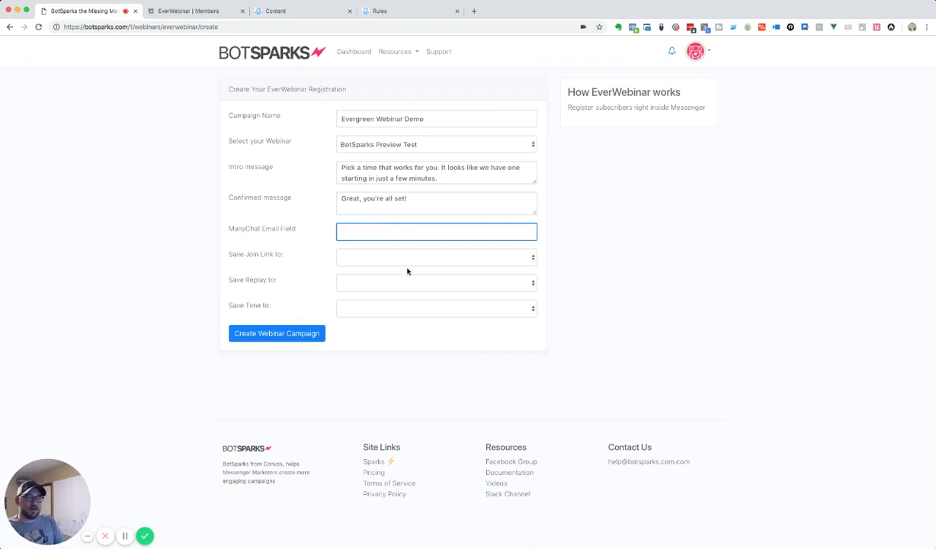
text(Email)
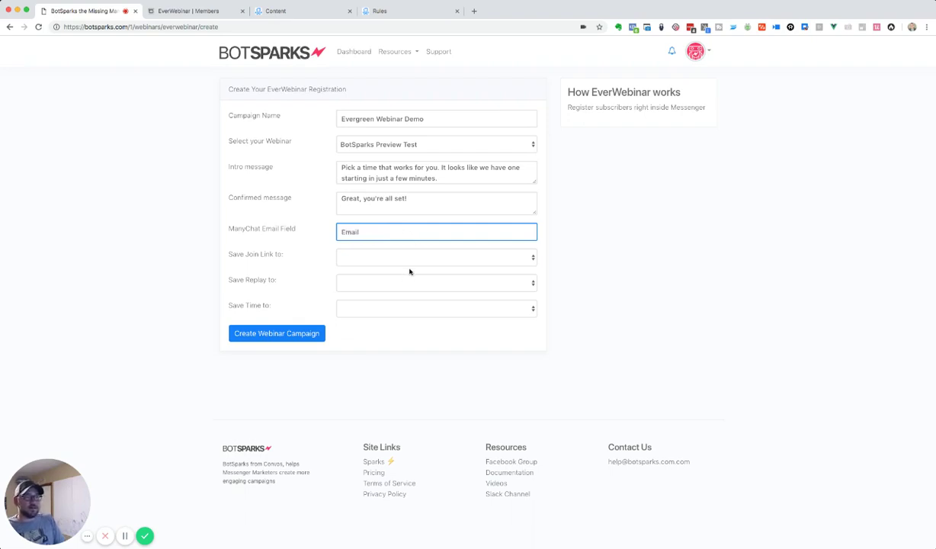
drag(230, 254, 325, 260)
- Save join link, replay link and time to the Demo - EverWebinar Join Link, Replay Link and Time fields
click(408, 255)
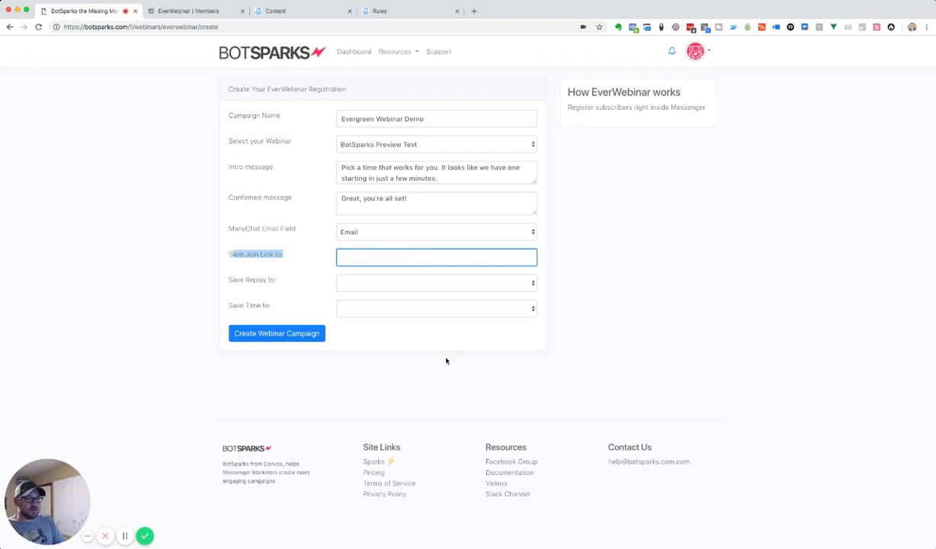
key(d)
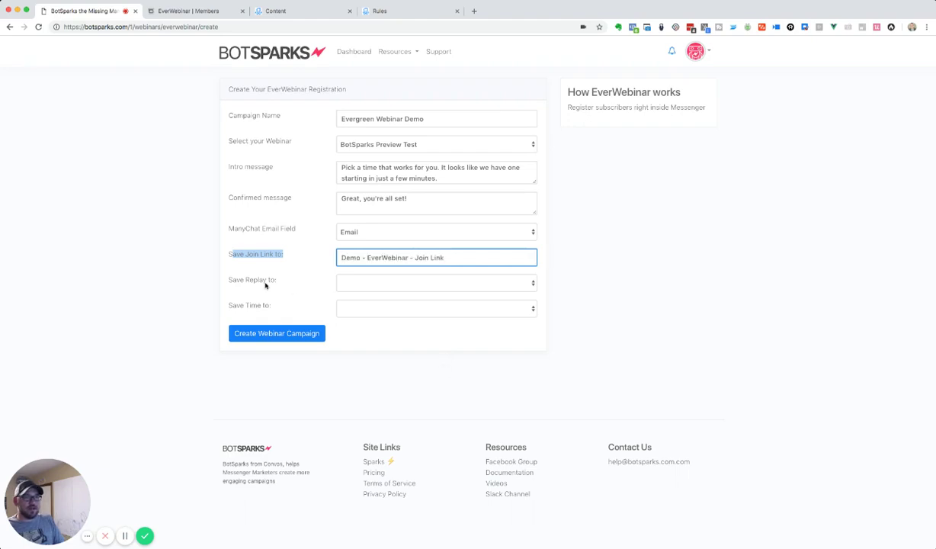
click(256, 275)
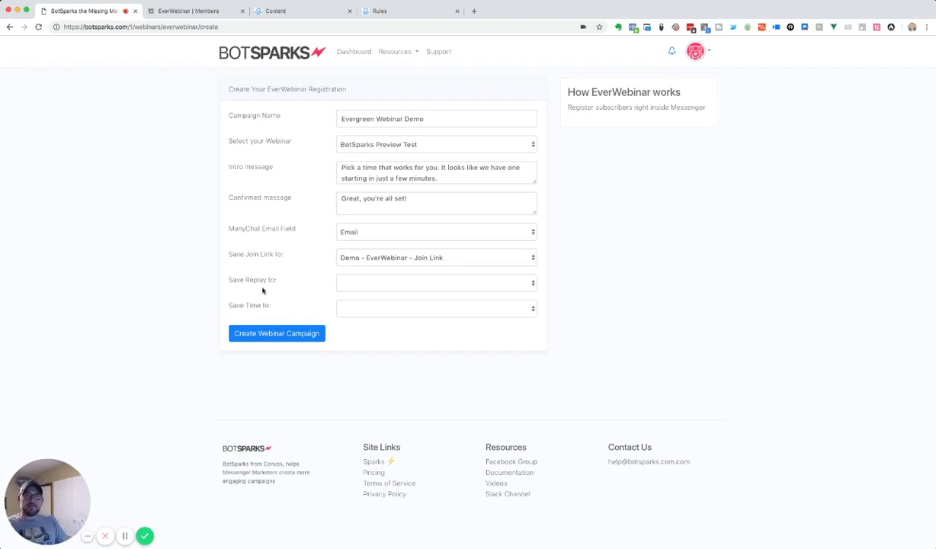
click(360, 283)
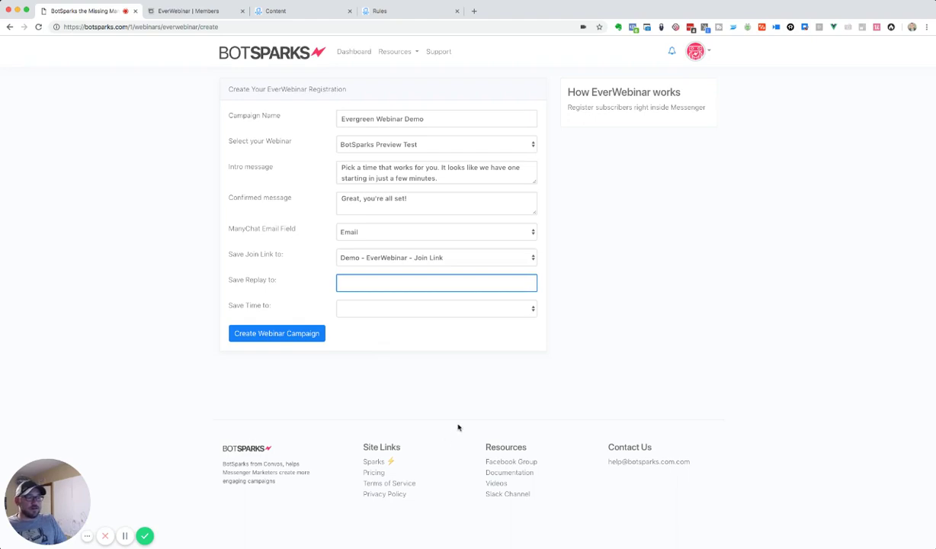
click(274, 308)
click(425, 308)
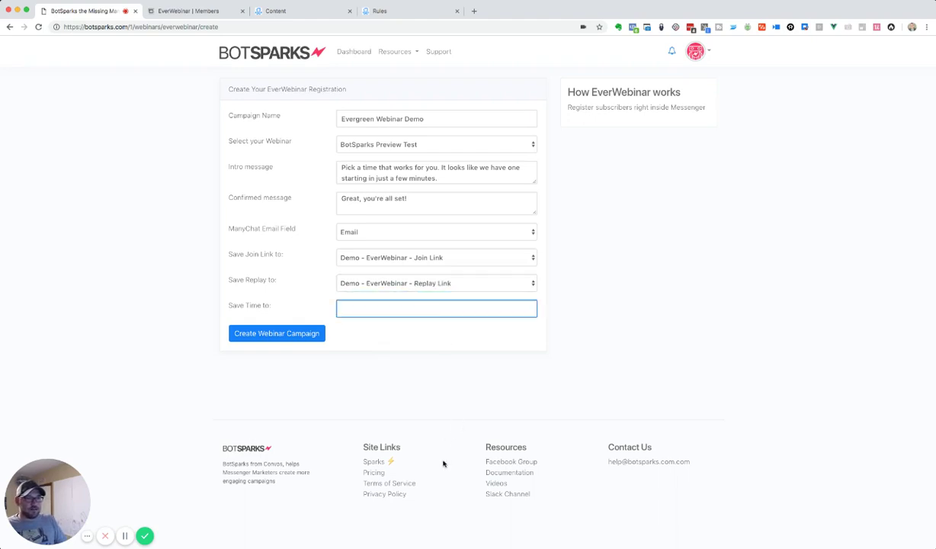
text(Demo - EverWebinar - Time)
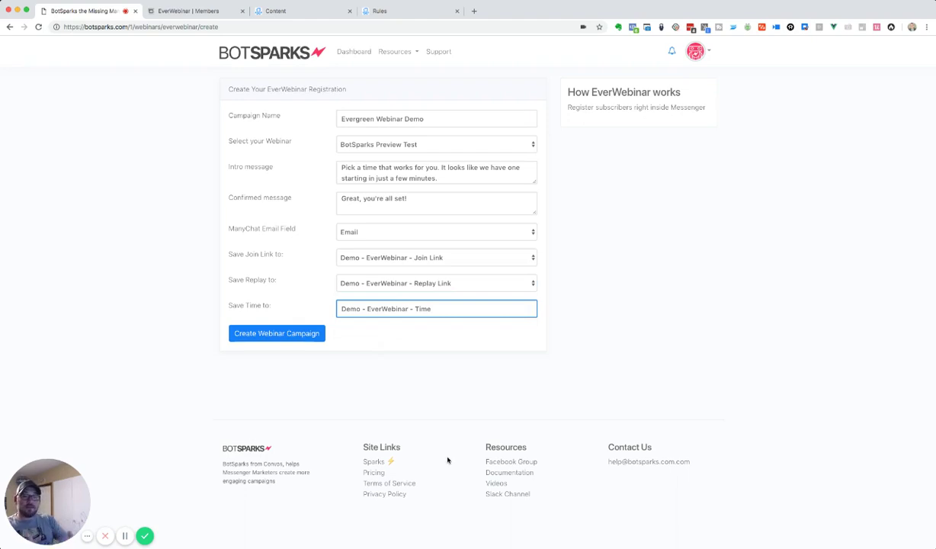
- Create the Evergreen Webinar Demo campaign and select its request URL from the Setup page
click(315, 335)
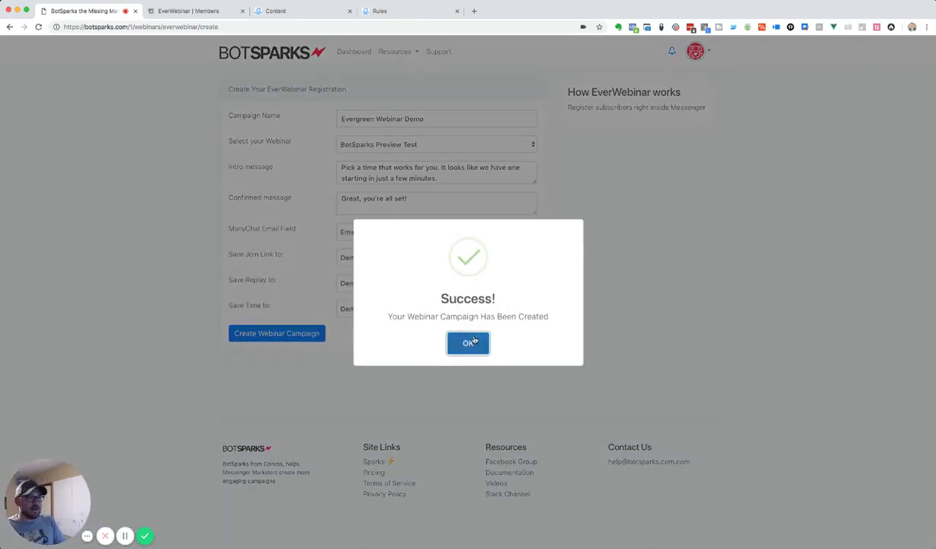
click(469, 342)
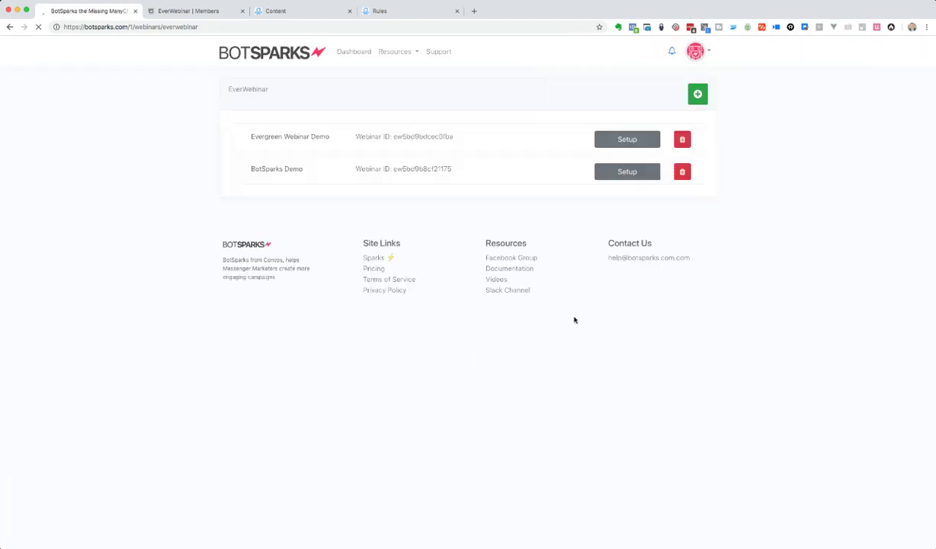
click(627, 145)
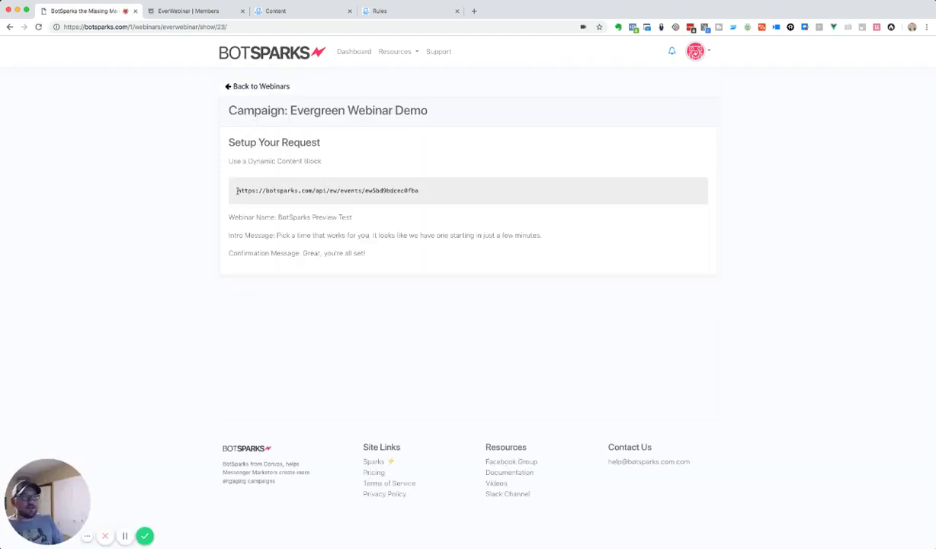
drag(231, 190, 479, 193)
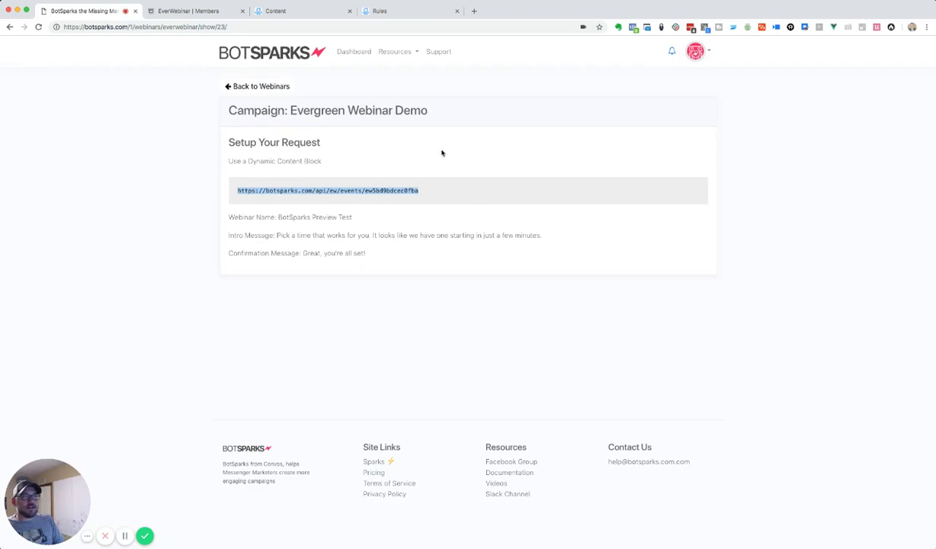
click(287, 14)
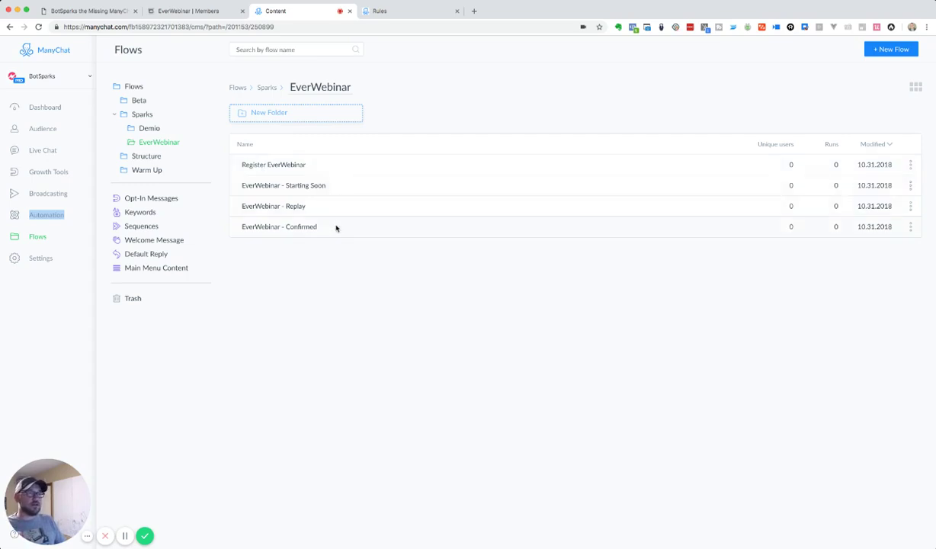
- Show ManyChat's Rules list with the Demo - EverWebinar Replay, Starting Soon and Registration Confirmed rules
click(379, 12)
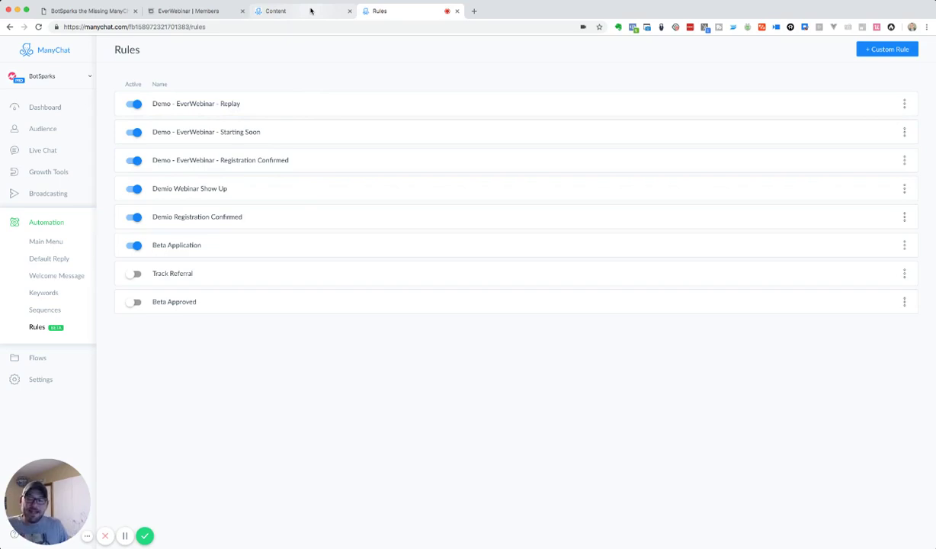
- Open the Register EverWebinar flow in the flow editor
click(304, 10)
click(283, 167)
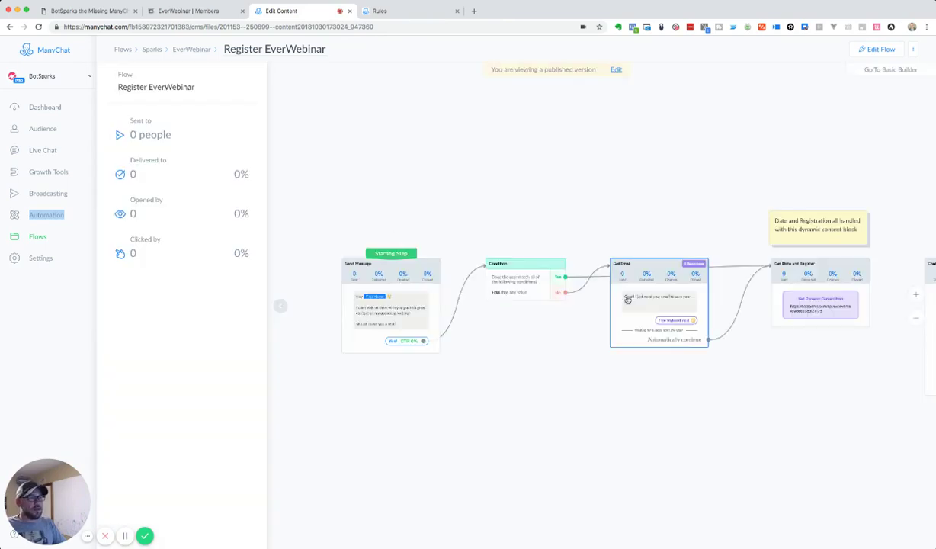
click(873, 49)
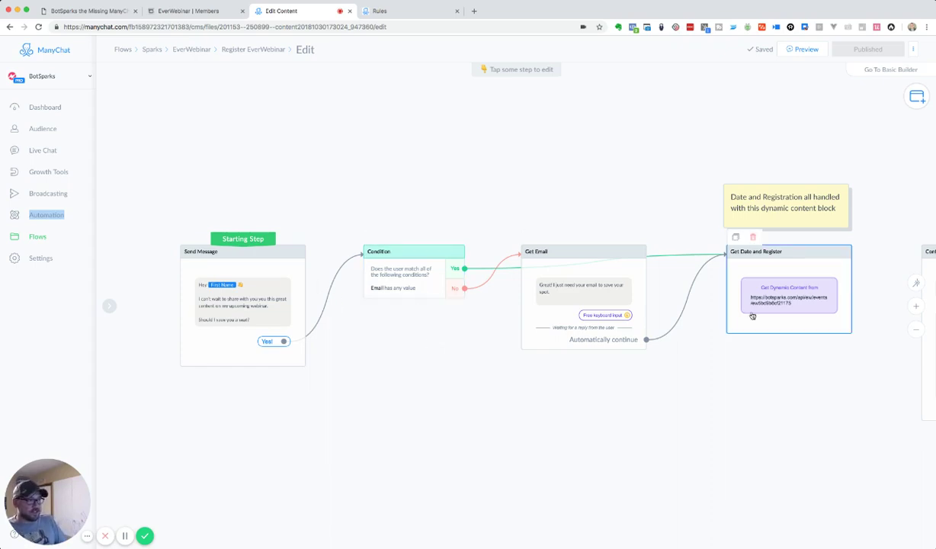
- Replace the Get Date and Register request URL with the BotSparks events URL
click(738, 293)
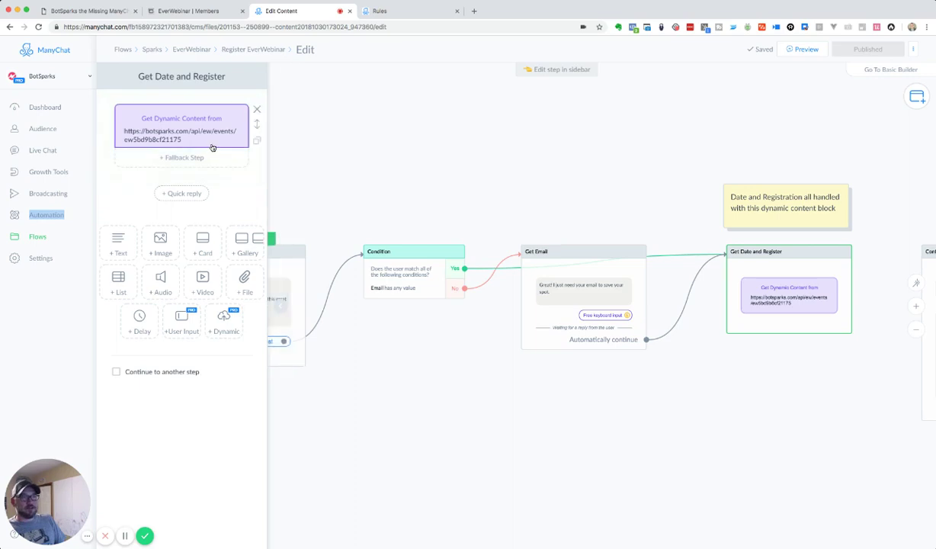
click(213, 143)
triple_click(387, 107)
text(https://manychat.com/template/8e68a31d379caf6a1c42edb76291797e715b4f5a)
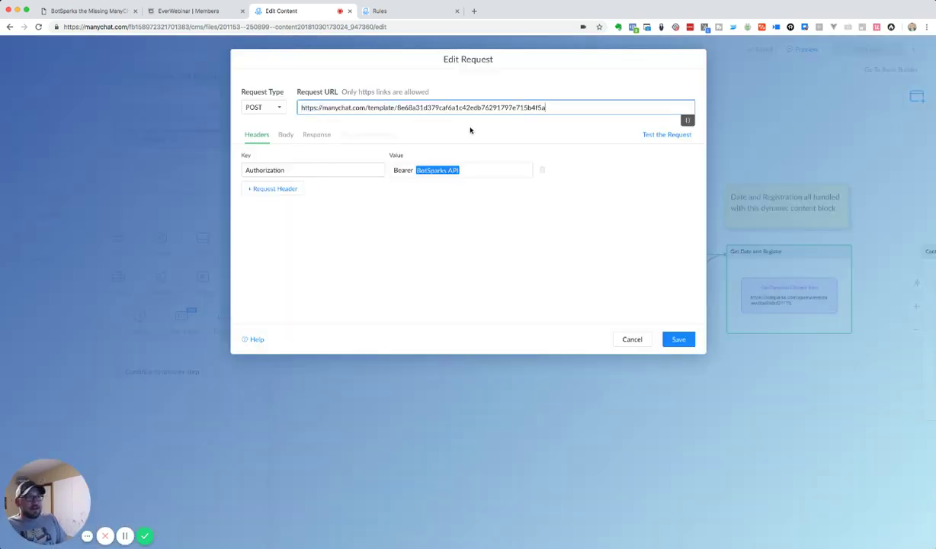
key(super+a)
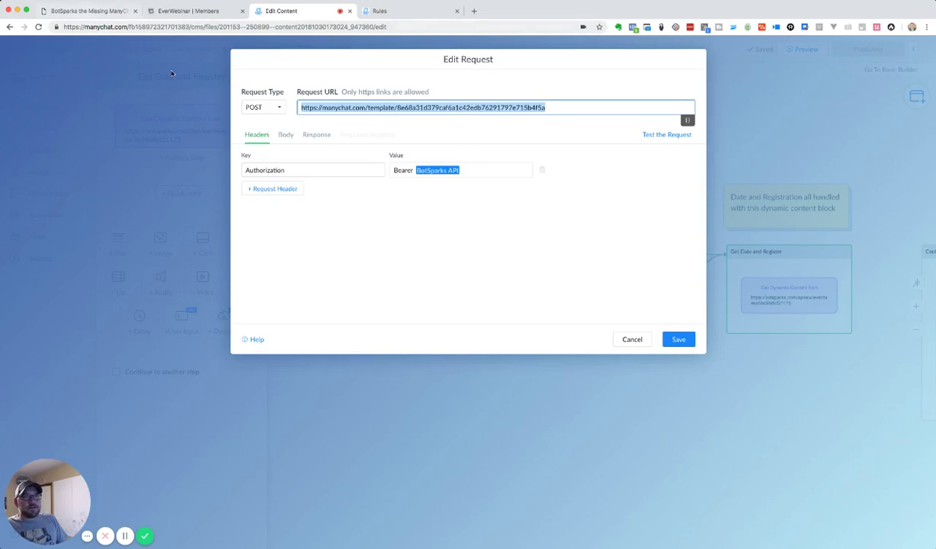
click(88, 10)
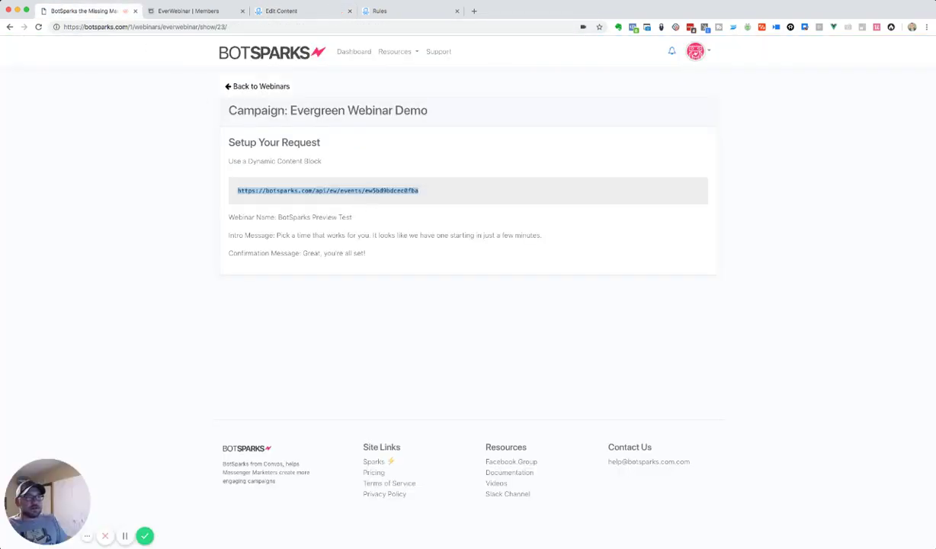
key(super+c)
click(281, 10)
key(super+v)
- Test the POST request, check its headers and Full Subscriber Data body, and save it
click(663, 135)
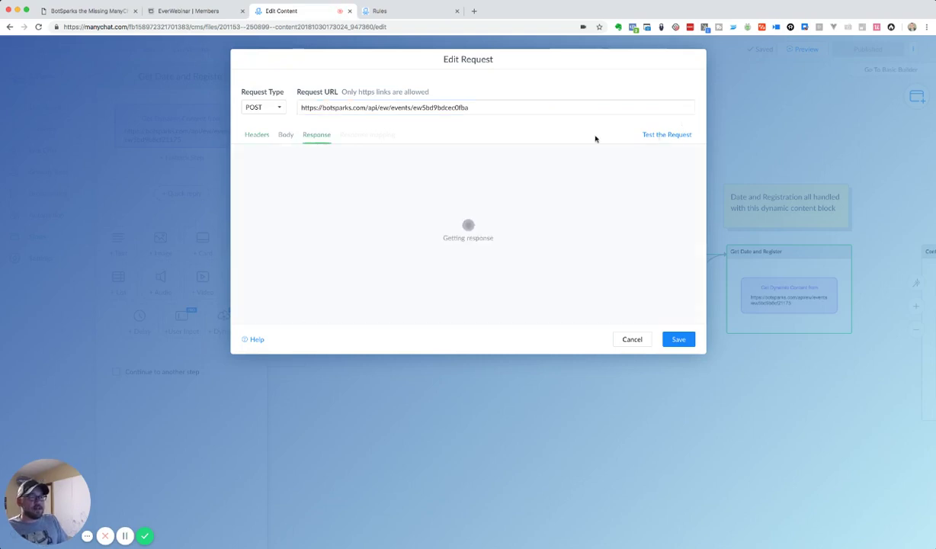
scroll(398, 188, down, 5)
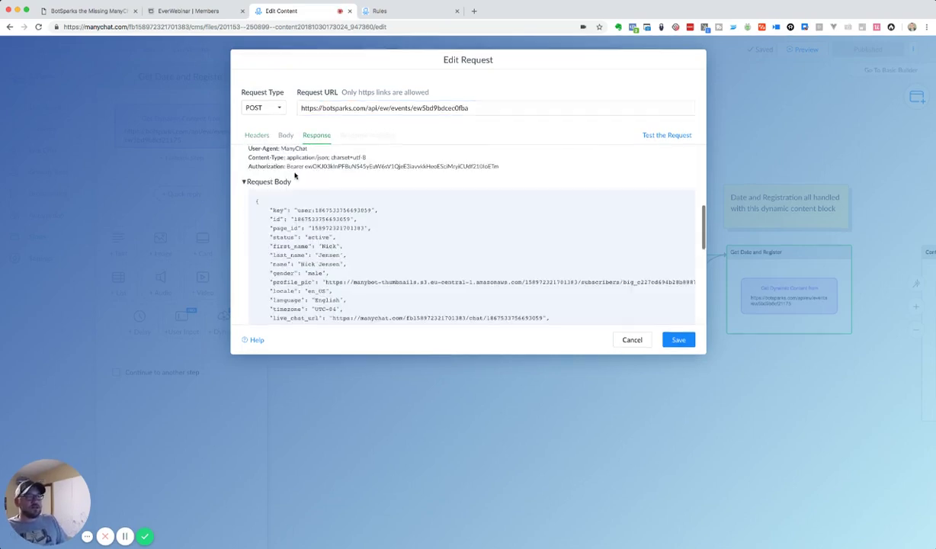
scroll(297, 180, up, 4)
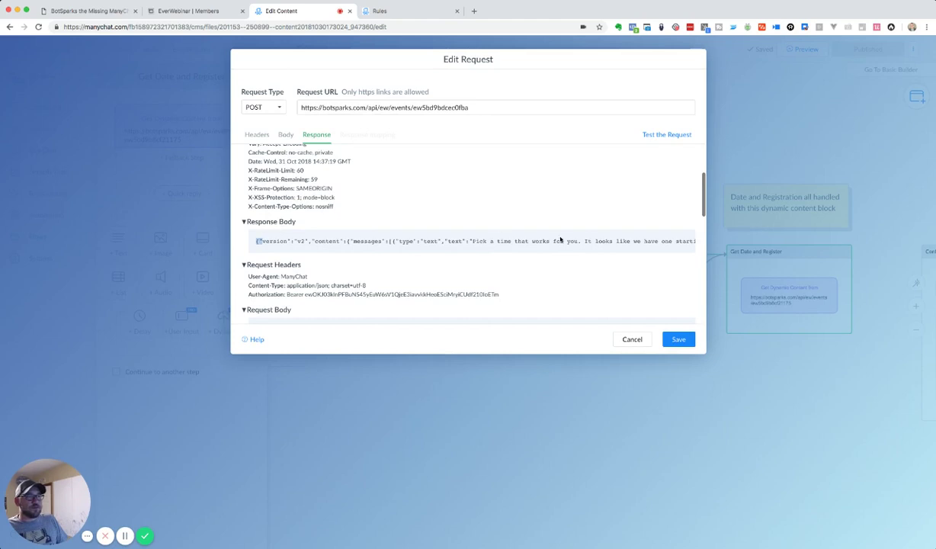
drag(589, 238, 653, 250)
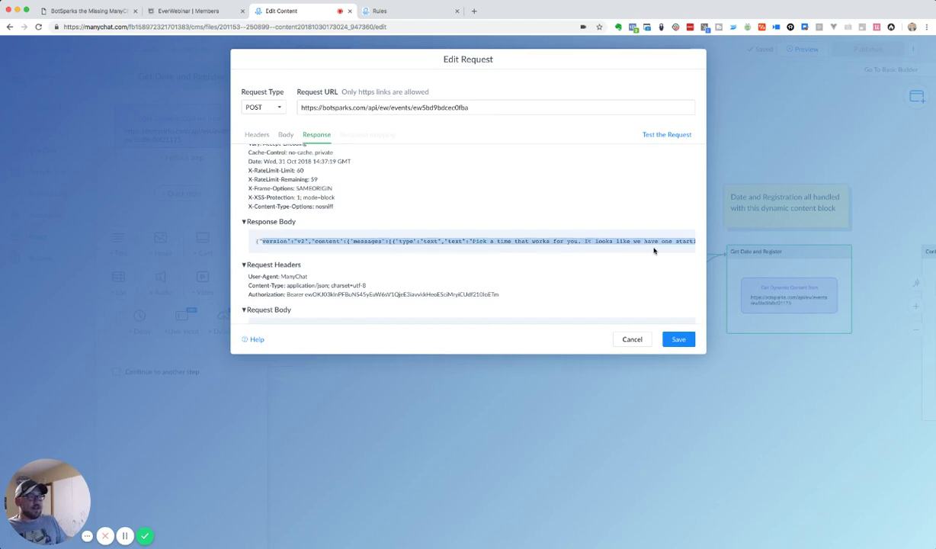
click(257, 134)
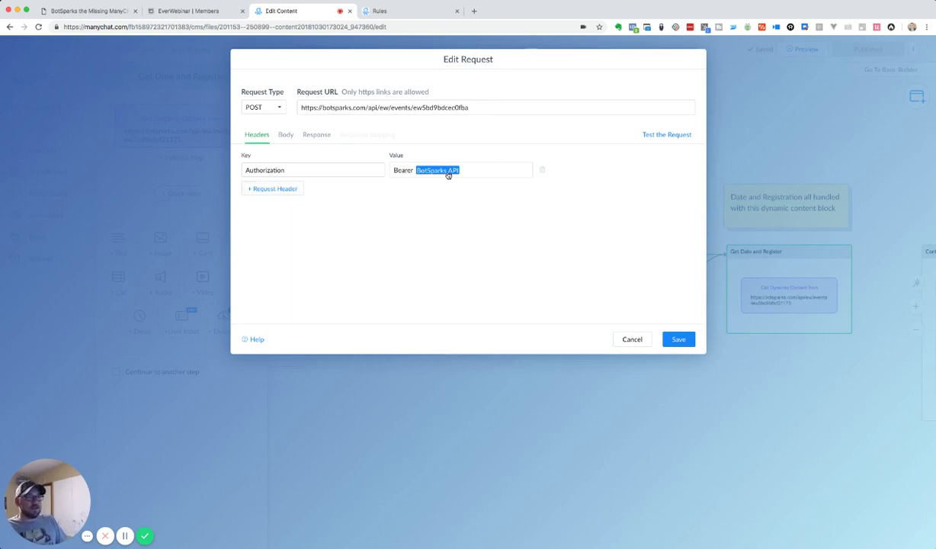
click(285, 135)
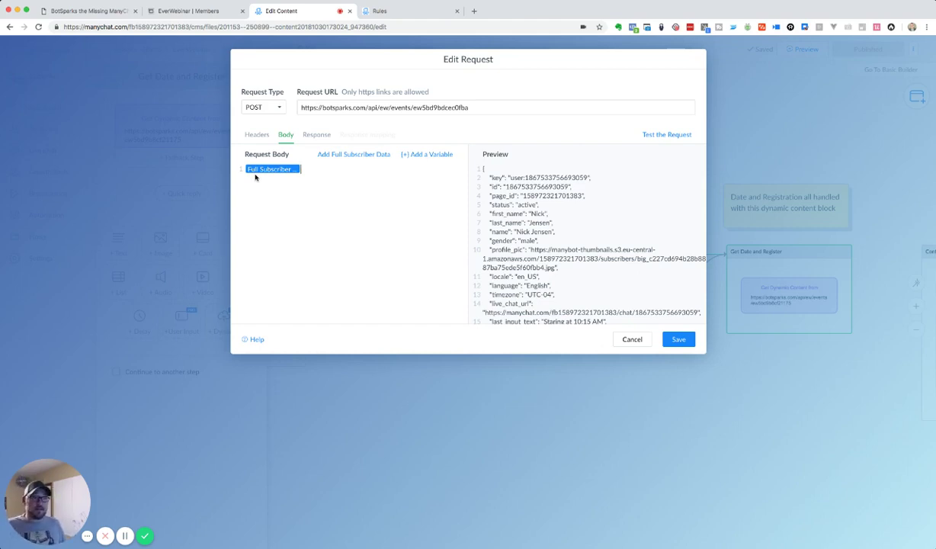
click(675, 338)
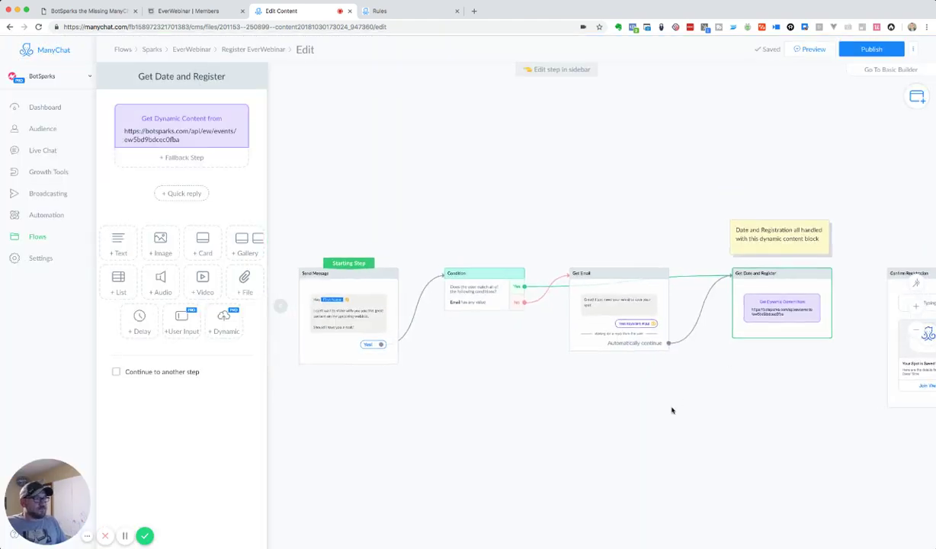
- Preview the Register EverWebinar flow in Messenger
drag(705, 395, 675, 397)
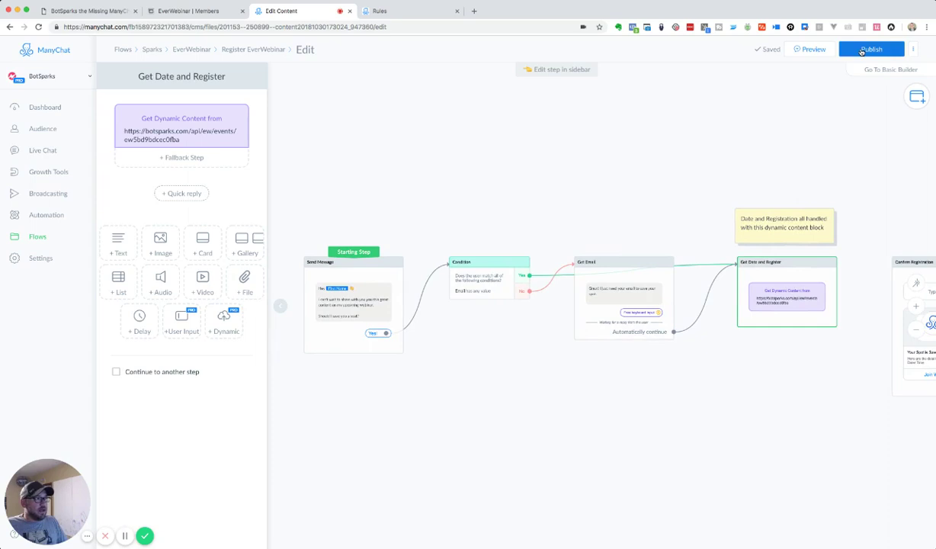
click(813, 50)
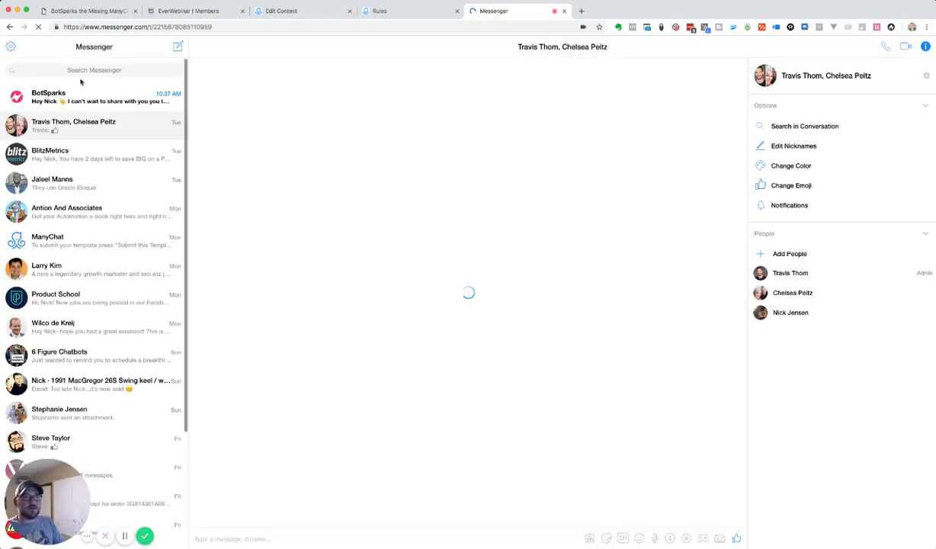
- In the BotSparks chat, answer Yes! and book the Wednesday 01:00 PM webinar slot
click(98, 97)
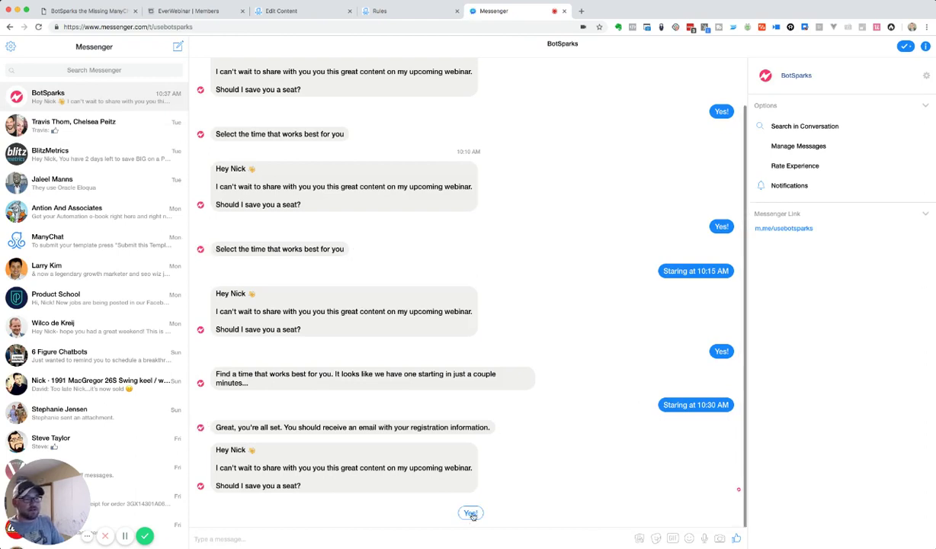
click(470, 512)
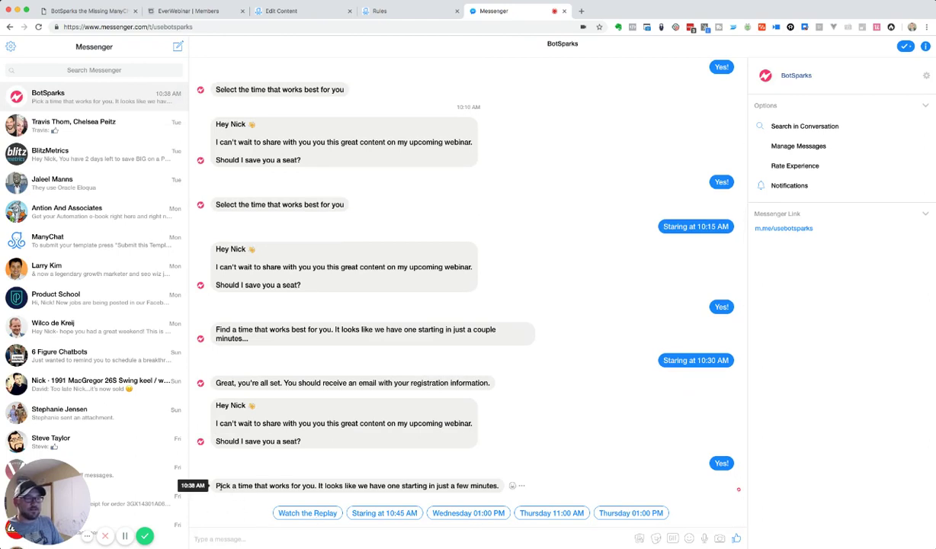
drag(217, 486, 496, 486)
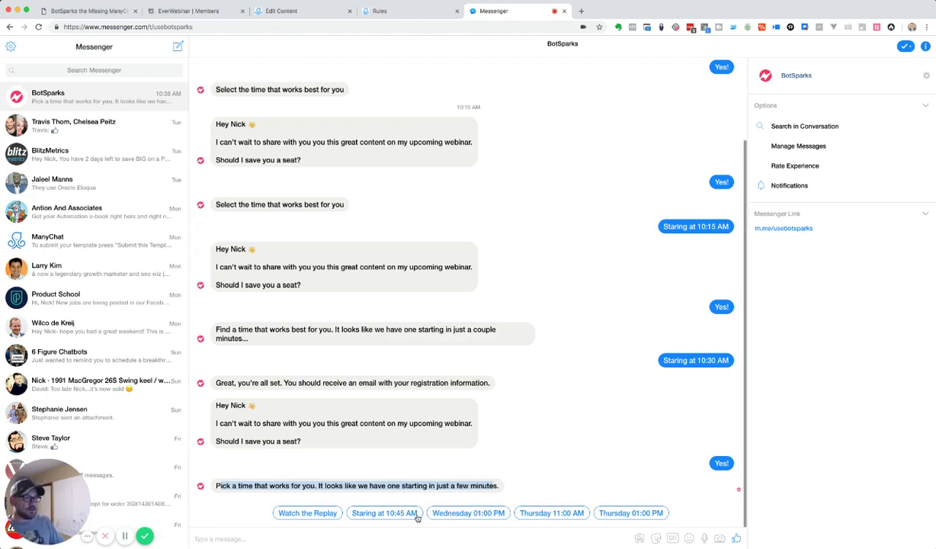
click(445, 514)
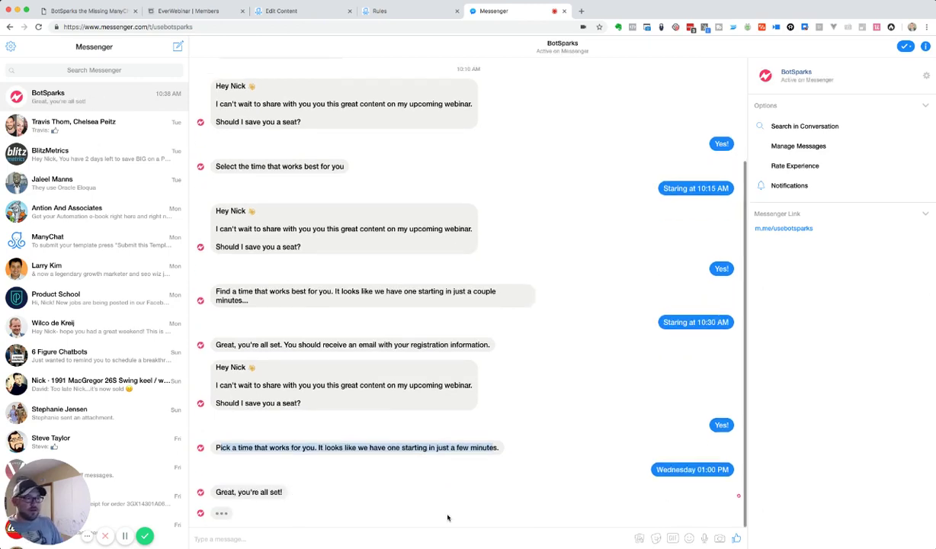
drag(235, 491, 284, 492)
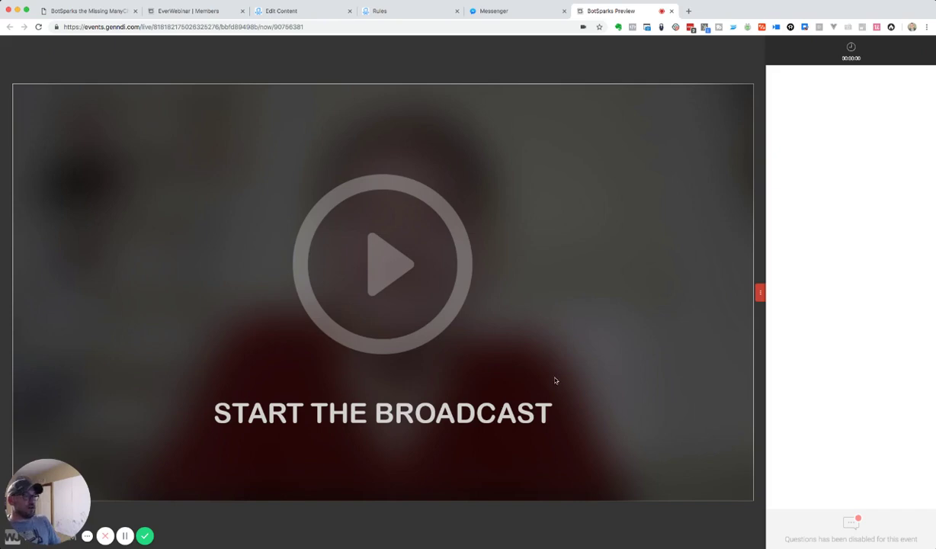
- Close the webinar preview page and return to the ManyChat Rules list
click(672, 11)
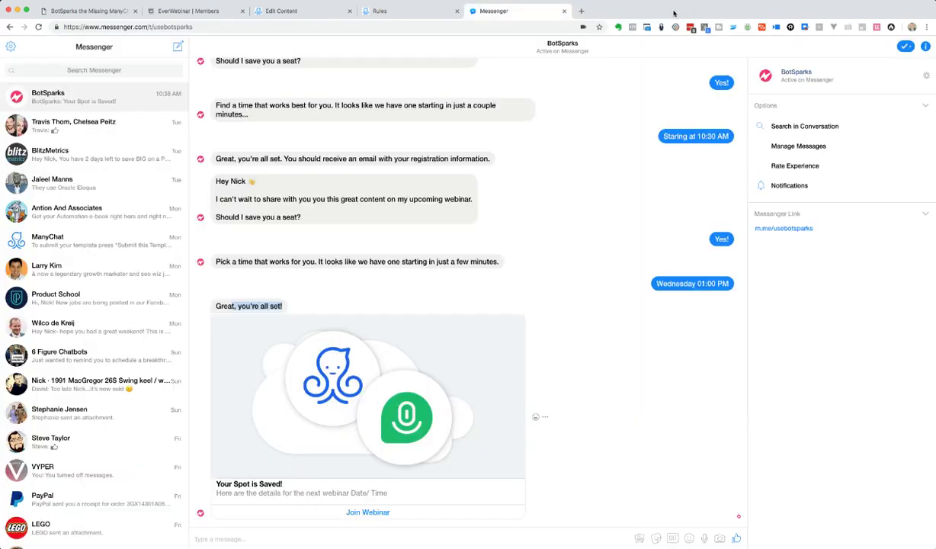
click(413, 13)
click(515, 13)
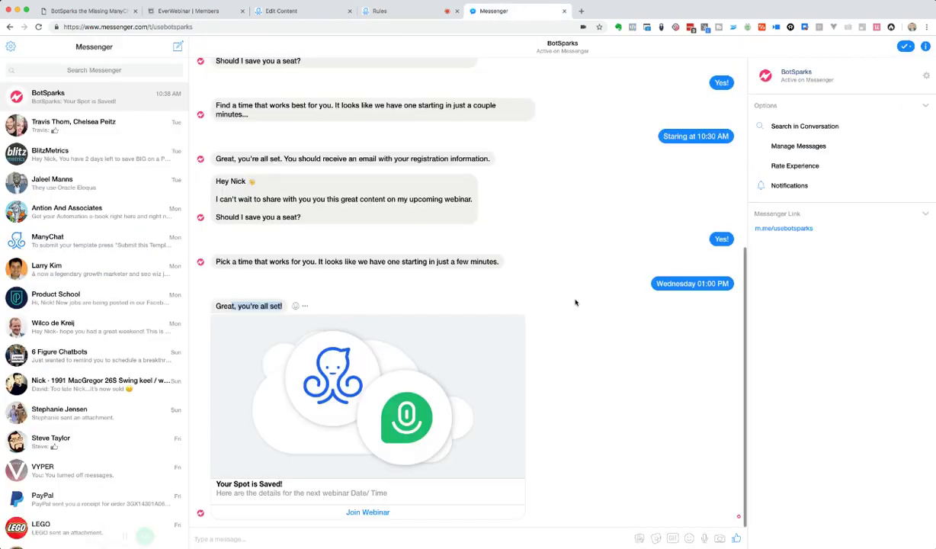
click(369, 12)
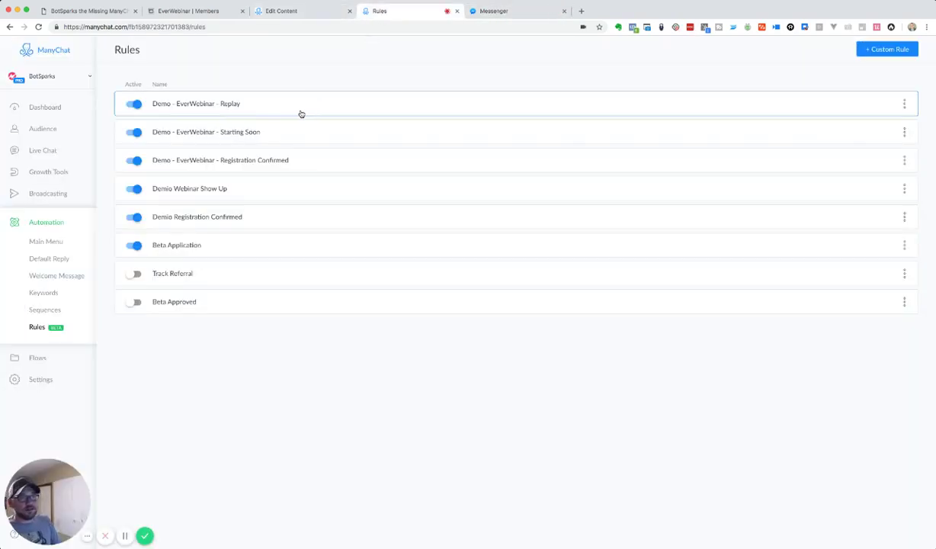
- Review the Registration Confirmed rule, then open the Demo - EverWebinar - Starting Soon rule
click(297, 163)
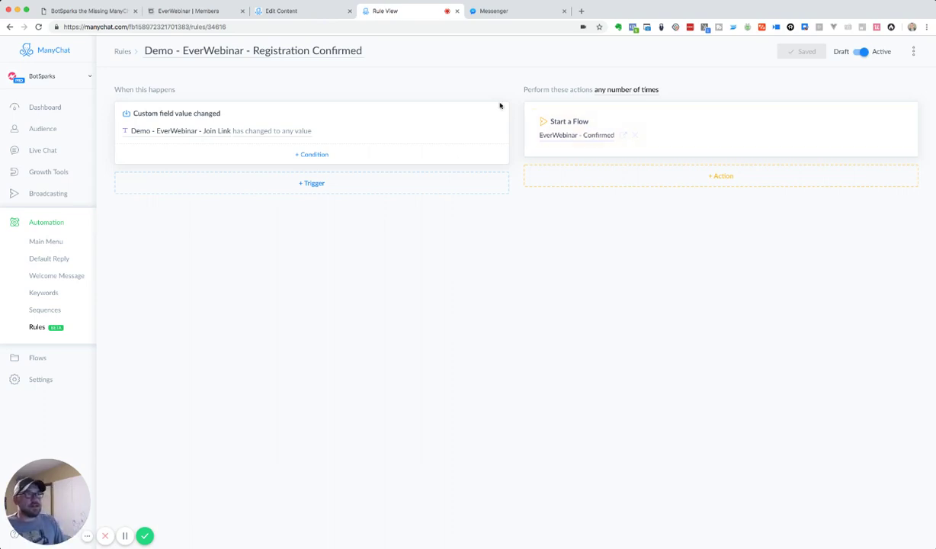
click(122, 51)
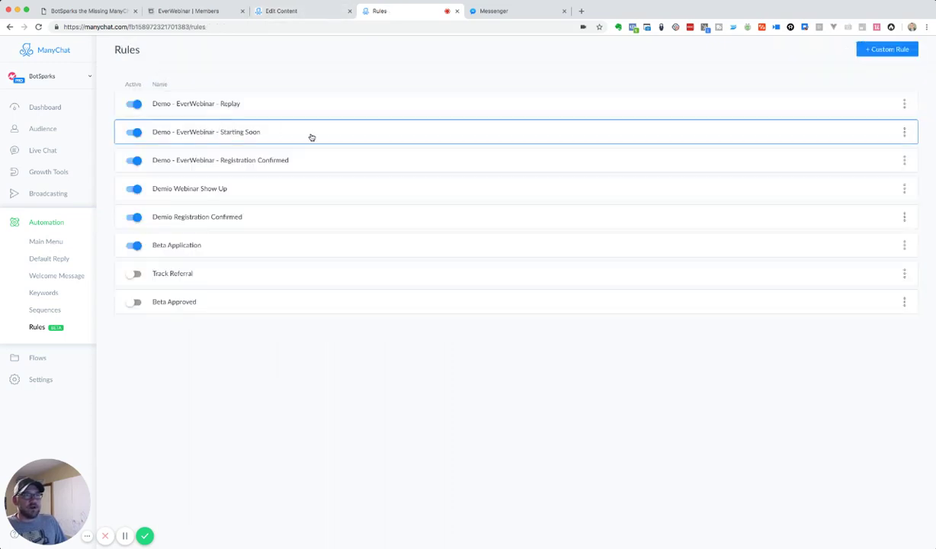
click(311, 136)
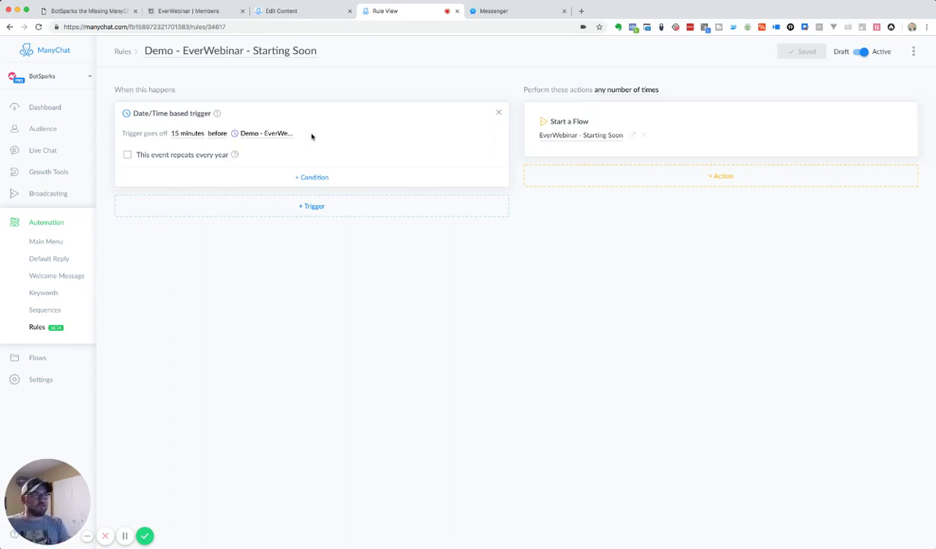
- Open and inspect the EverWebinar - Starting Soon flow from the EverWebinar folder
click(280, 11)
click(191, 49)
click(323, 185)
drag(759, 354, 604, 337)
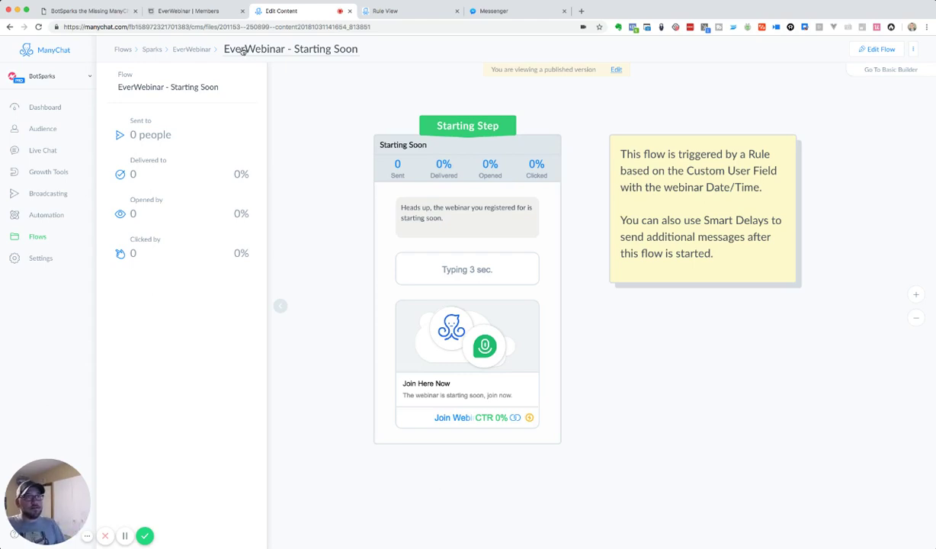
- Check the Demo - EverWebinar - Replay rule fires 2 hours after, then return to the flow
click(397, 13)
click(118, 51)
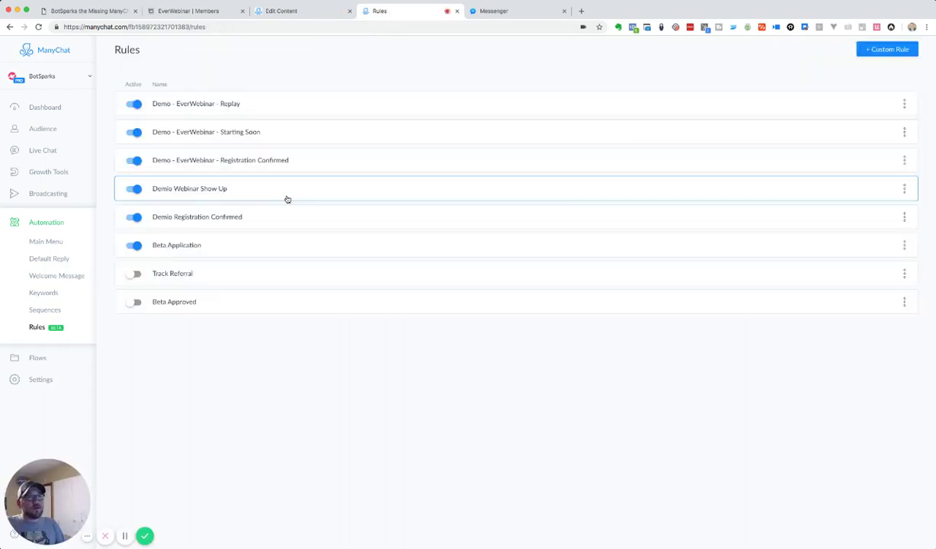
click(288, 106)
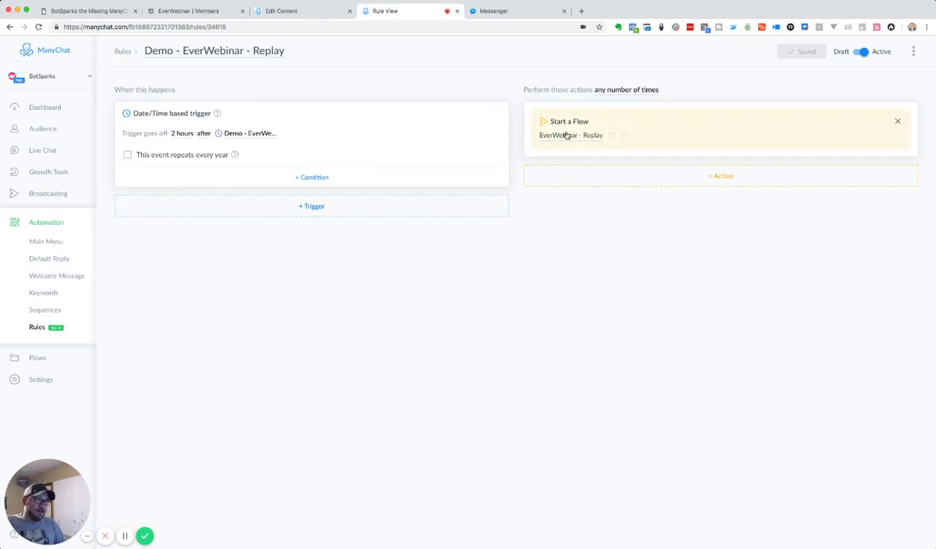
click(301, 13)
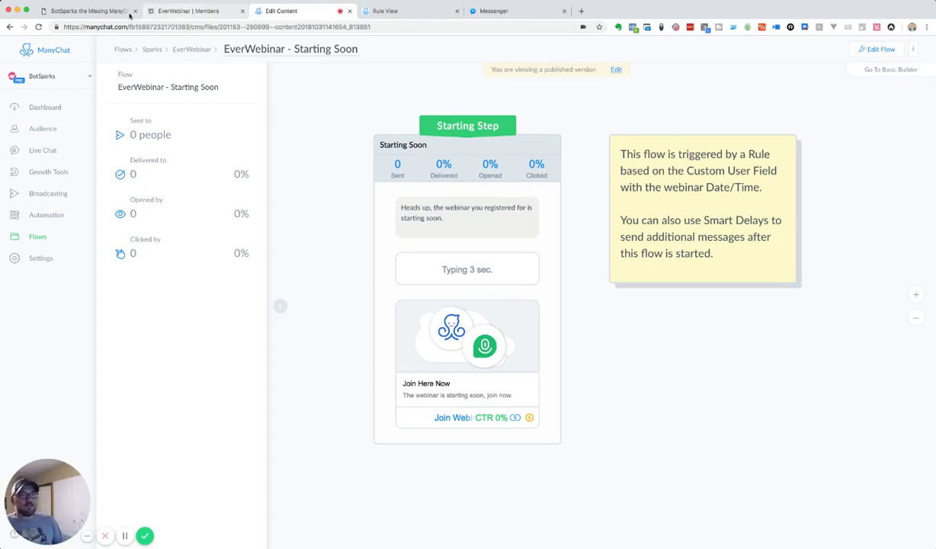
- Browse the BotSparks Sparks dashboard, from Referral Links through EverWebinar, Drip and Giphy
click(74, 12)
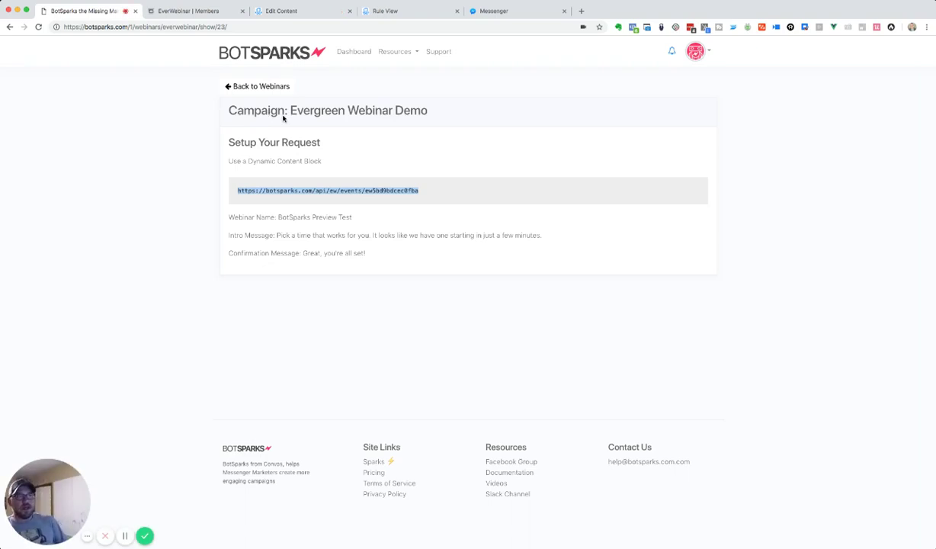
click(352, 53)
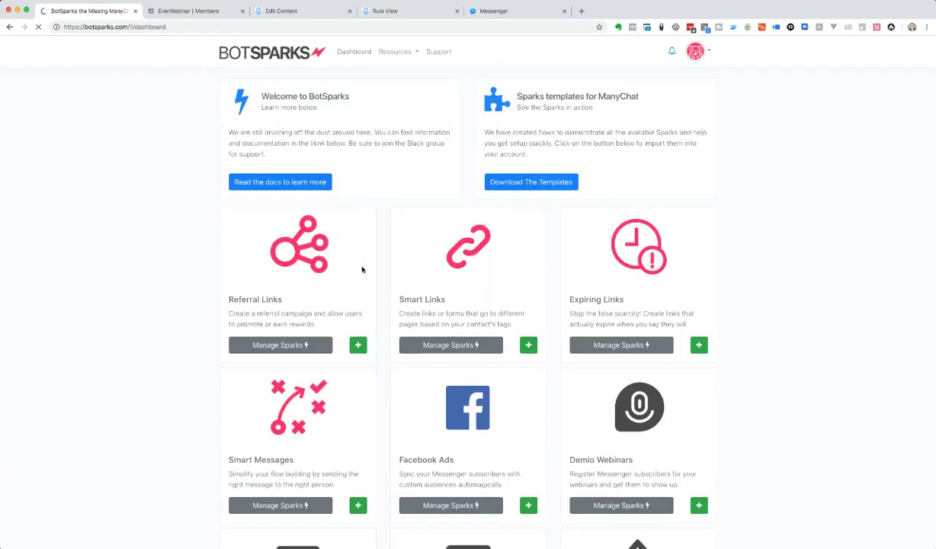
scroll(565, 427, down, 5)
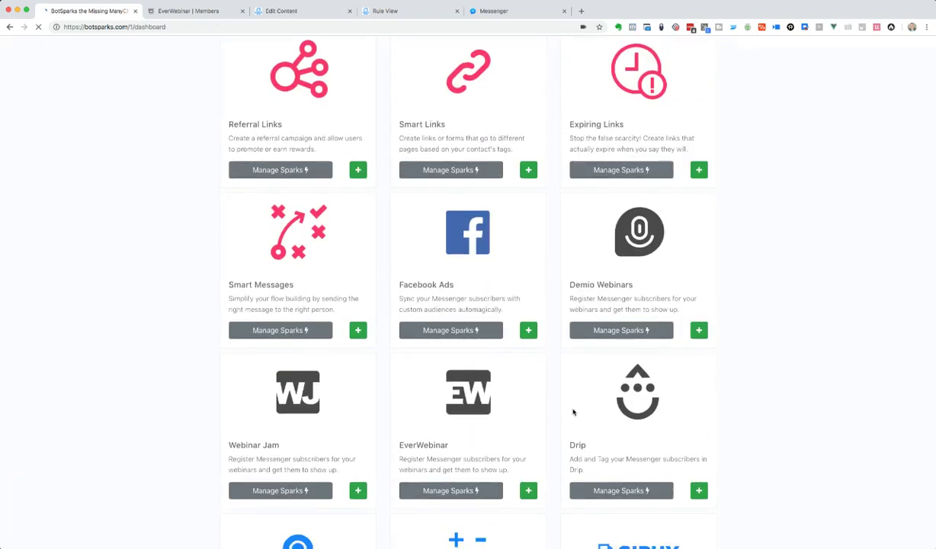
scroll(574, 412, down, 3)
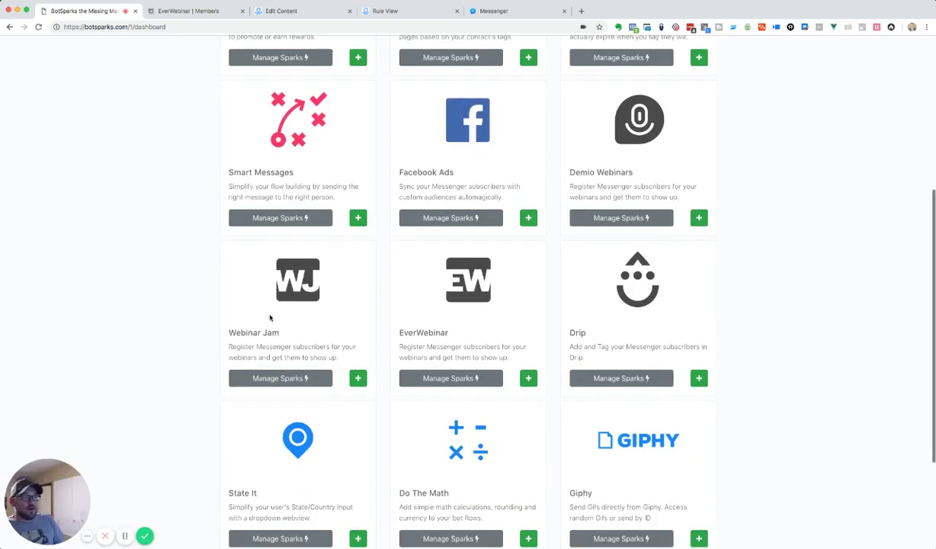
scroll(522, 340, down, 1)
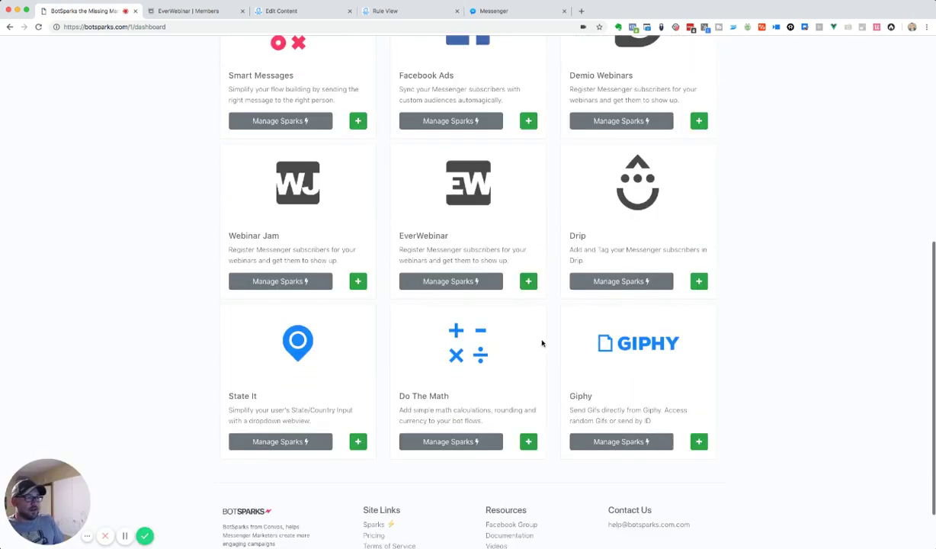
scroll(252, 405, up, 1)
scroll(252, 404, up, 7)
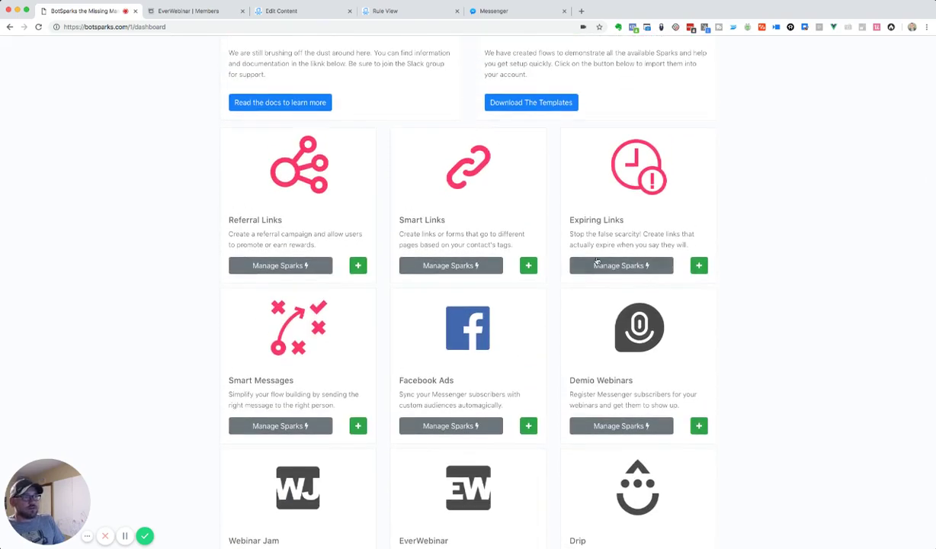